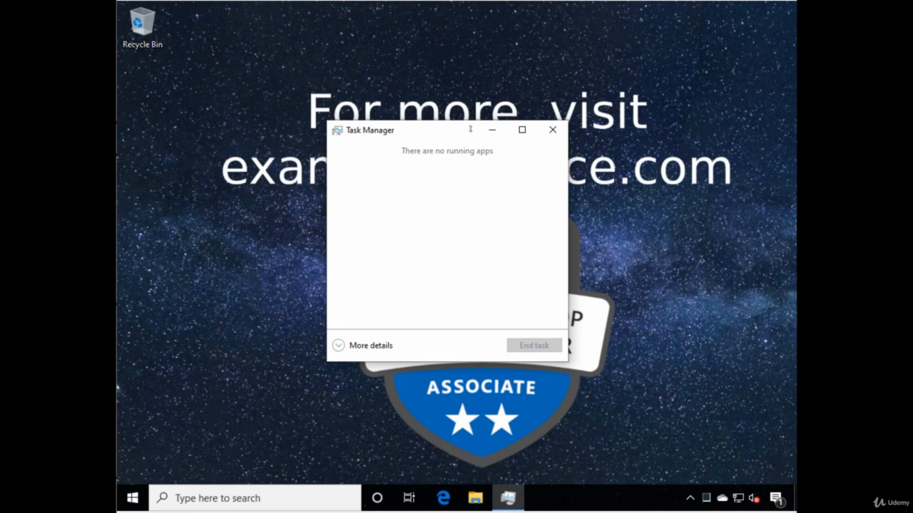
- Switch Task Manager to its detailed view and look through the list of running apps and background processes
{"action": "left_click_drag", "start_coordinate": [456, 129], "coordinate": [336, 67]}
{"action": "left_click", "coordinate": [336, 286]}
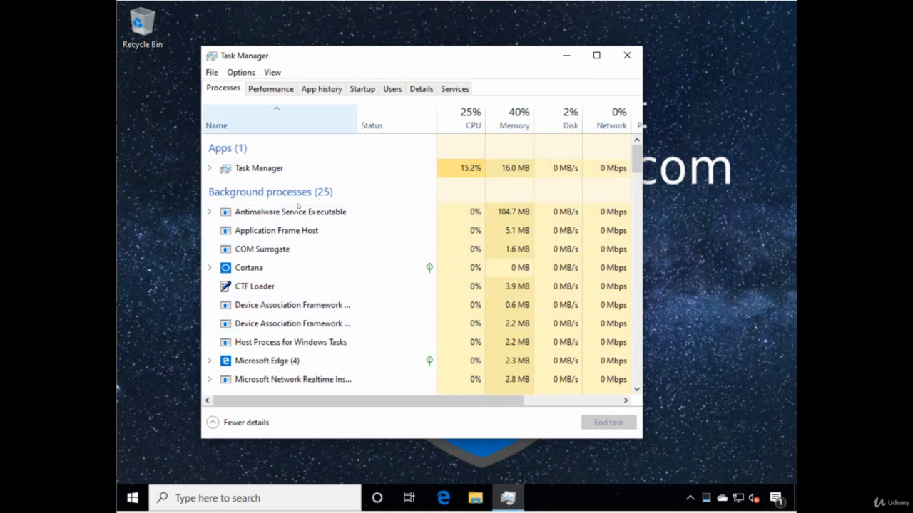
{"action": "scroll", "coordinate": [298, 258], "scroll_direction": "down", "scroll_amount": 3}
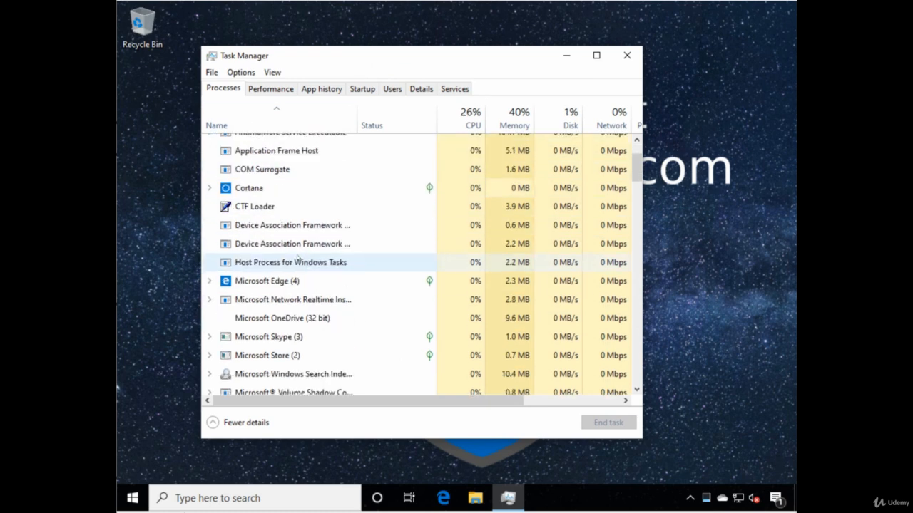
{"action": "scroll", "coordinate": [291, 249], "scroll_direction": "down", "scroll_amount": 2}
{"action": "scroll", "coordinate": [321, 235], "scroll_direction": "up", "scroll_amount": 2}
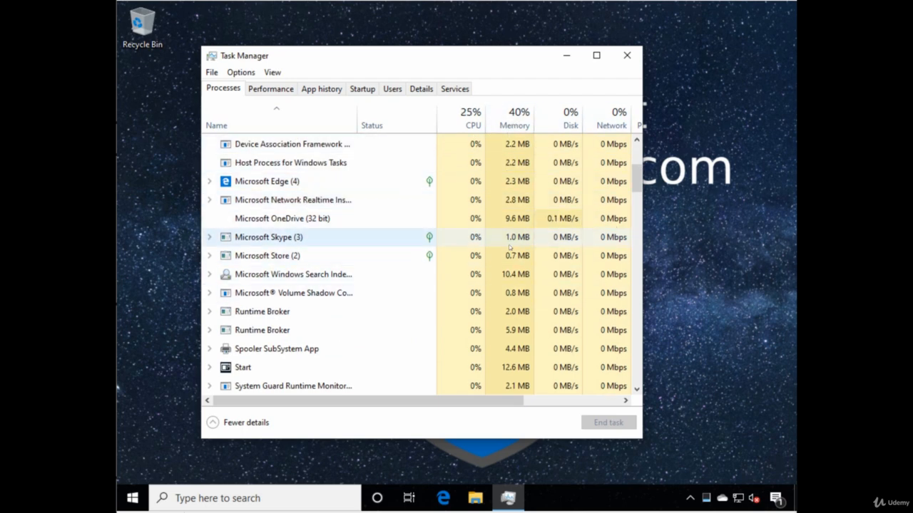
- Review the performance graphs for the CPU, memory, Disk 0 and Ethernet in Task Manager
{"action": "left_click", "coordinate": [271, 90]}
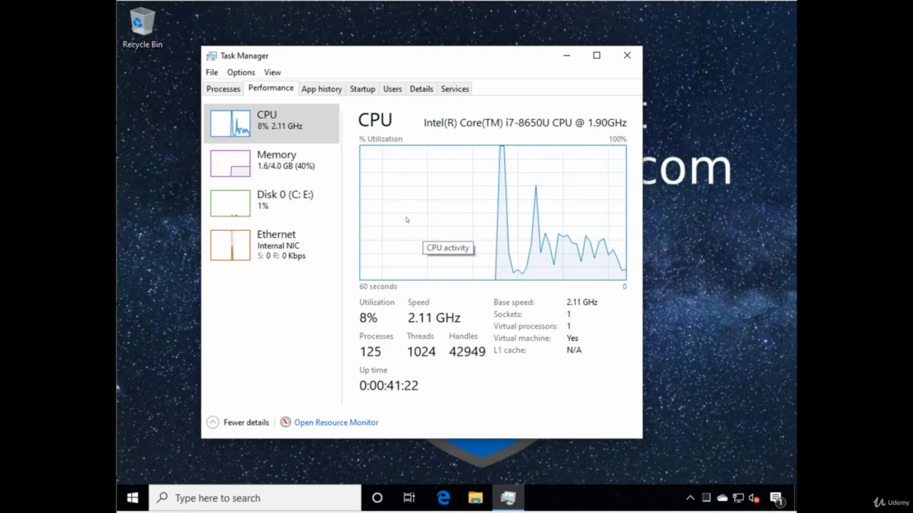
{"action": "left_click", "coordinate": [289, 169]}
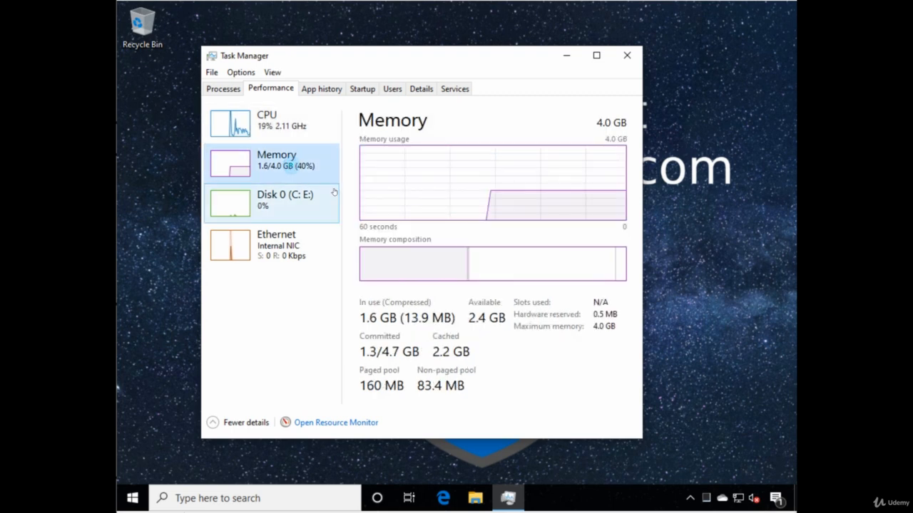
{"action": "left_click", "coordinate": [276, 207]}
{"action": "left_click", "coordinate": [282, 247]}
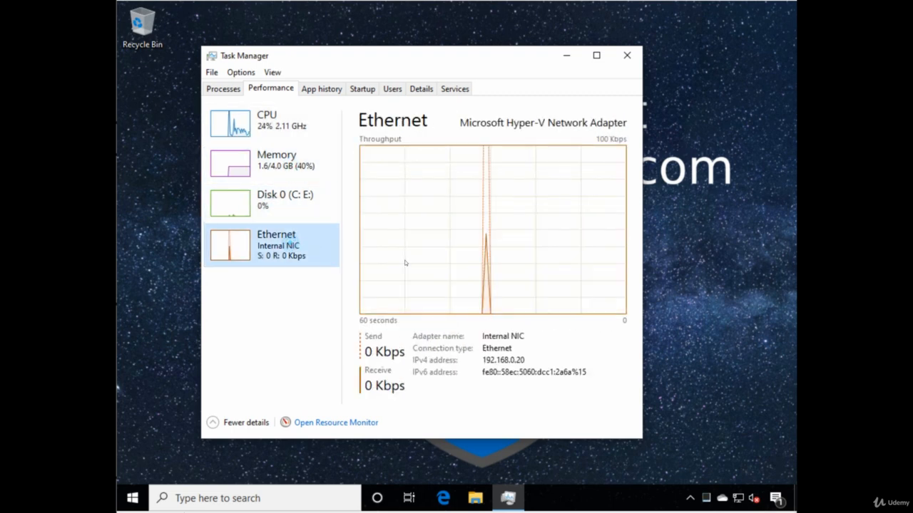
- Review the app usage history, the startup programs and the expanded list of processes running under the signed-in user
{"action": "left_click", "coordinate": [321, 89]}
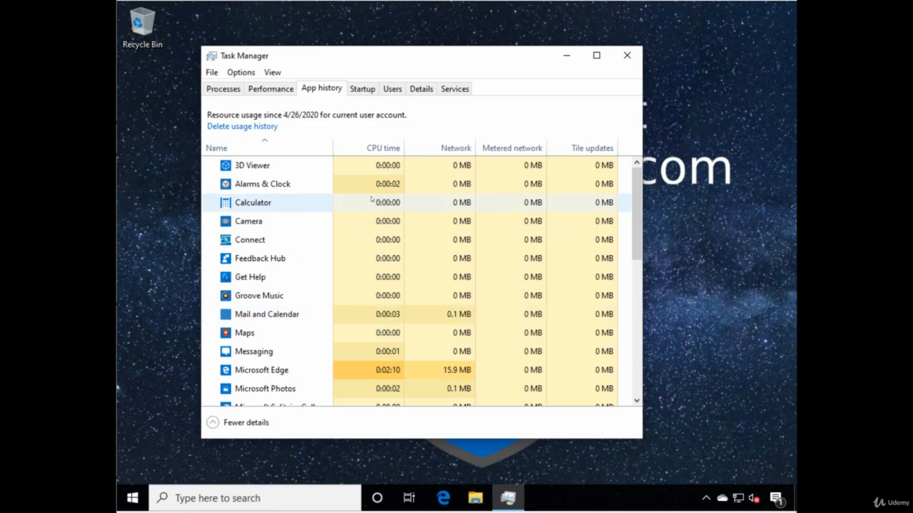
{"action": "left_click", "coordinate": [362, 89]}
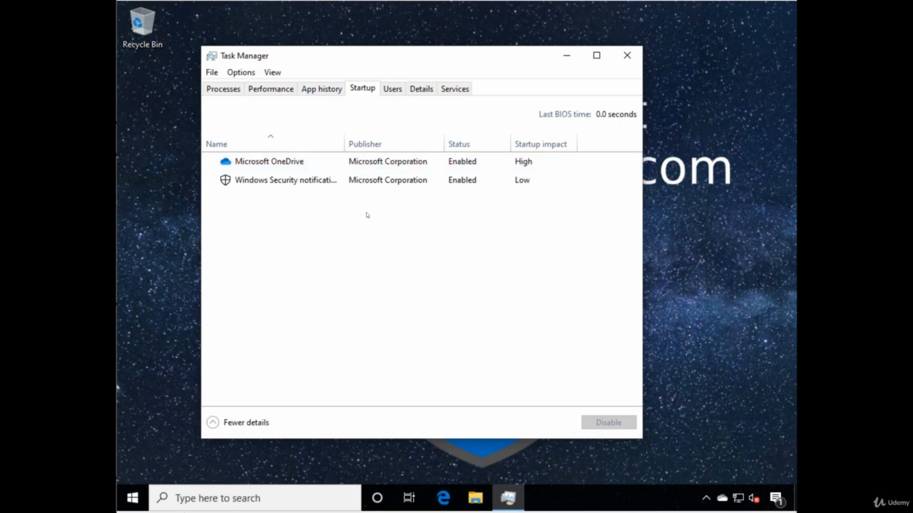
{"action": "left_click", "coordinate": [394, 88]}
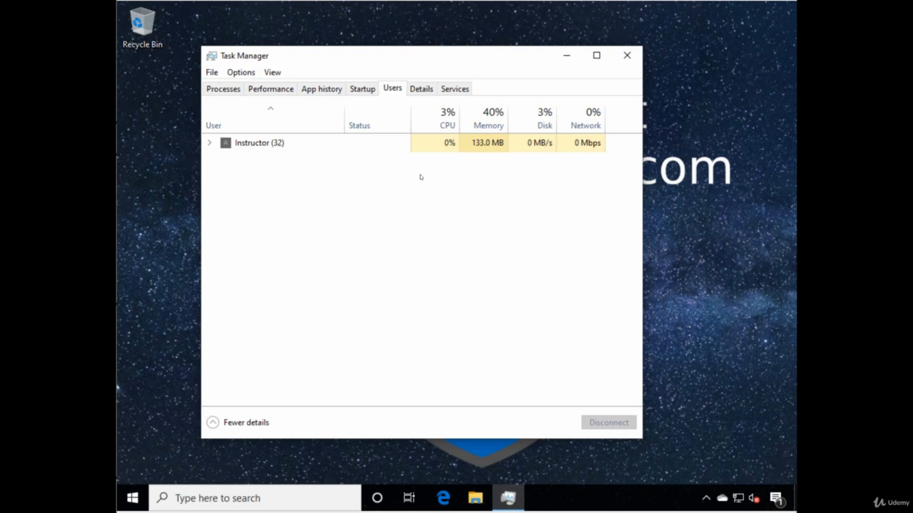
{"action": "left_click", "coordinate": [209, 143]}
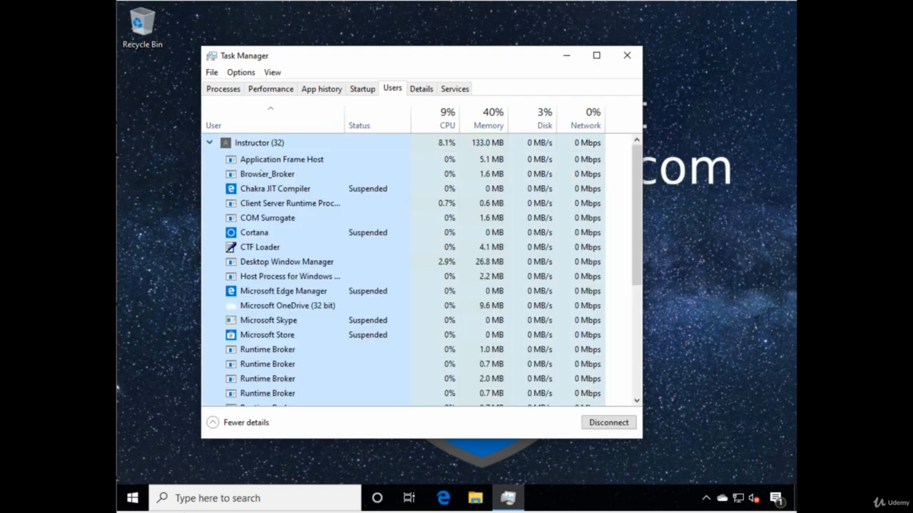
- Examine the detailed process list and the Windows services, selecting a few services such as AppXSvc, and close Task Manager
{"action": "left_click", "coordinate": [419, 89]}
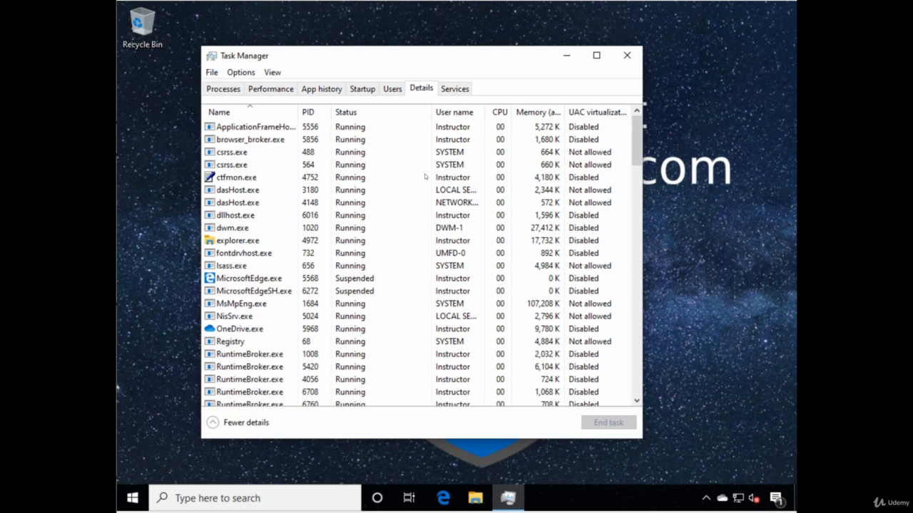
{"action": "left_click", "coordinate": [455, 88]}
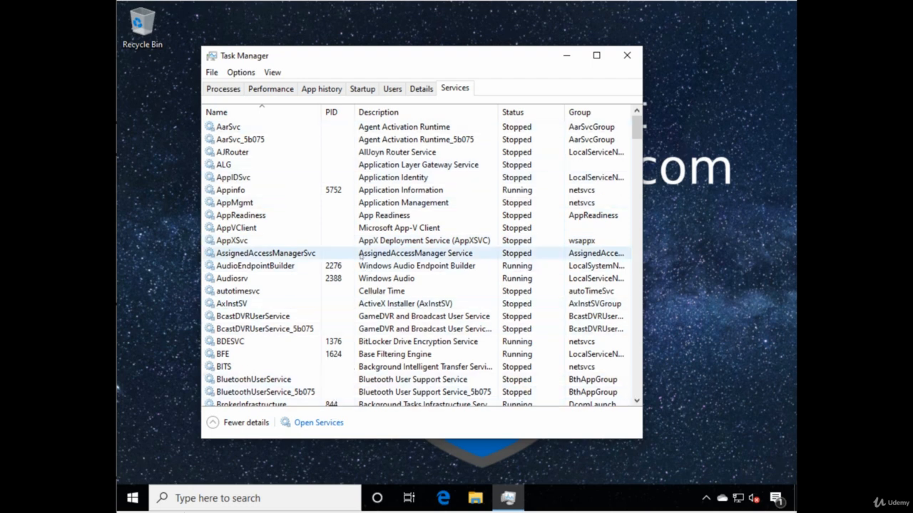
{"action": "right_click", "coordinate": [413, 227]}
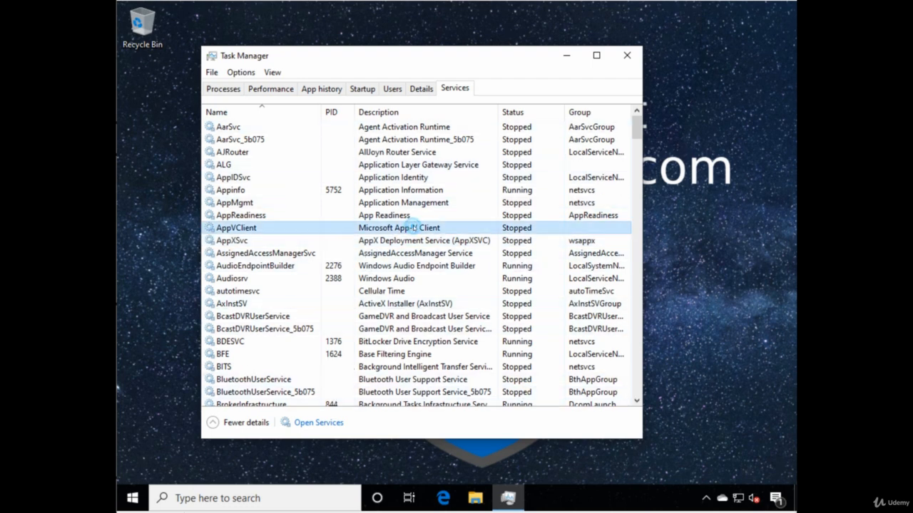
{"action": "right_click", "coordinate": [371, 204]}
{"action": "left_click", "coordinate": [360, 178]}
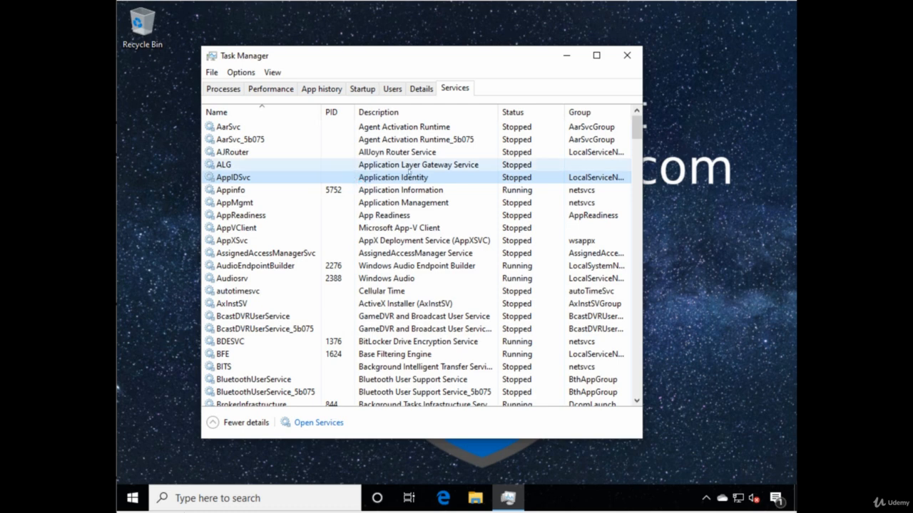
{"action": "right_click", "coordinate": [412, 190]}
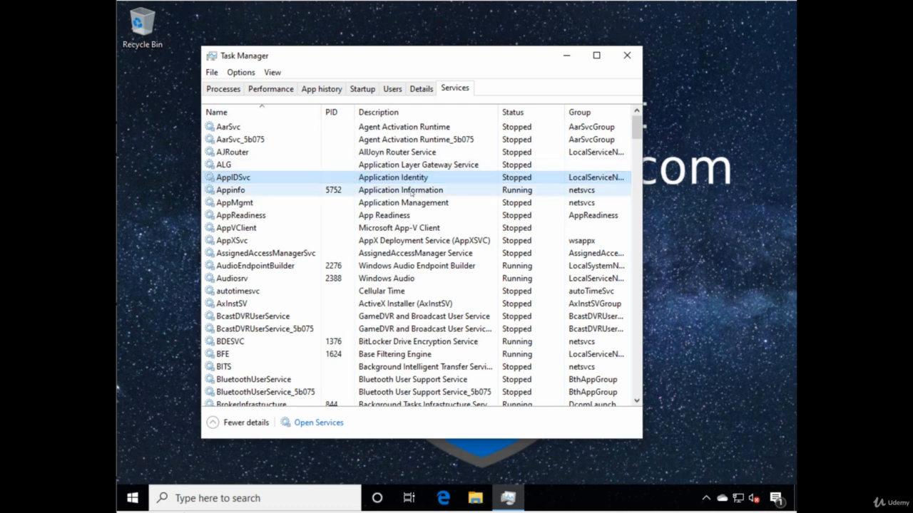
{"action": "left_click", "coordinate": [370, 241]}
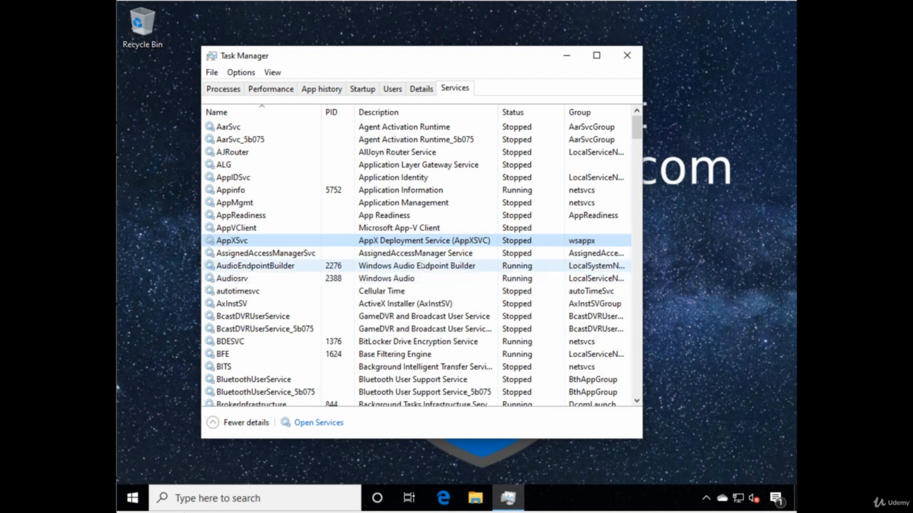
{"action": "left_click", "coordinate": [627, 55]}
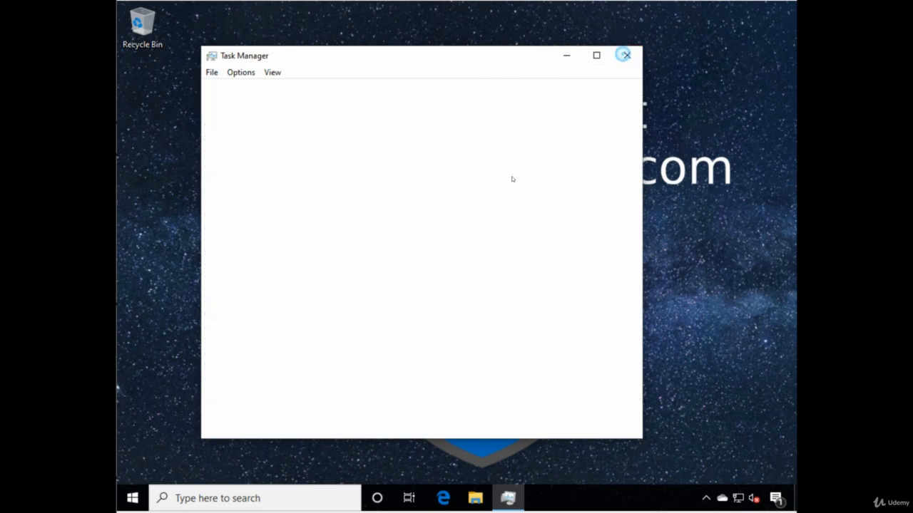
- Search Windows for "resource", open Resource Monitor and look through the CPU processes in its overview
{"action": "left_click", "coordinate": [270, 500]}
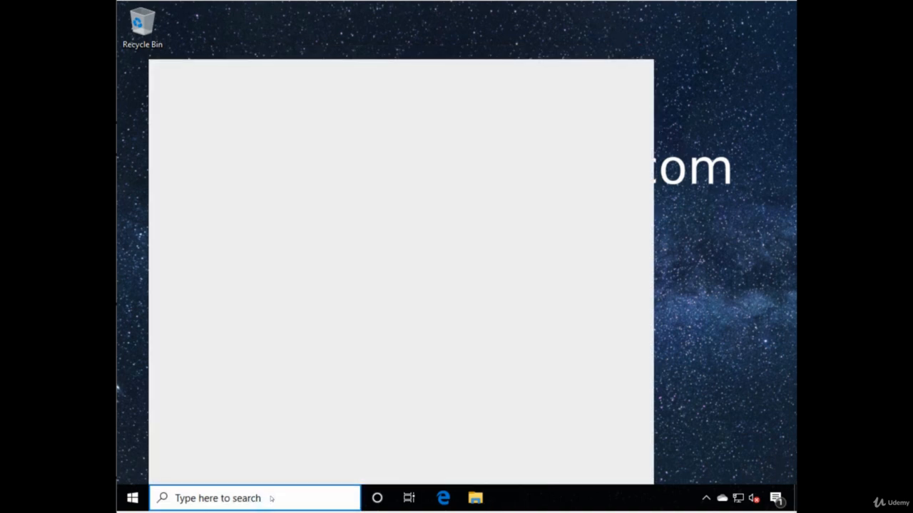
{"action": "type", "text": "resource"}
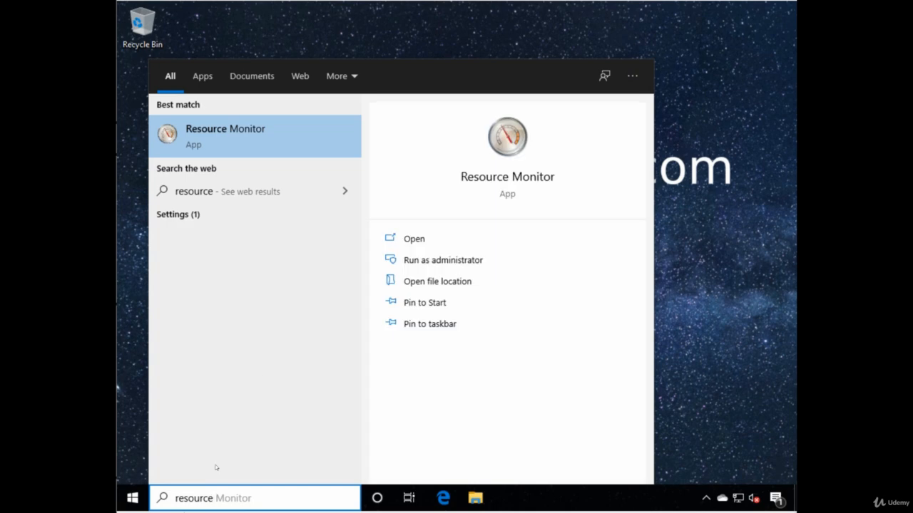
{"action": "left_click", "coordinate": [267, 131]}
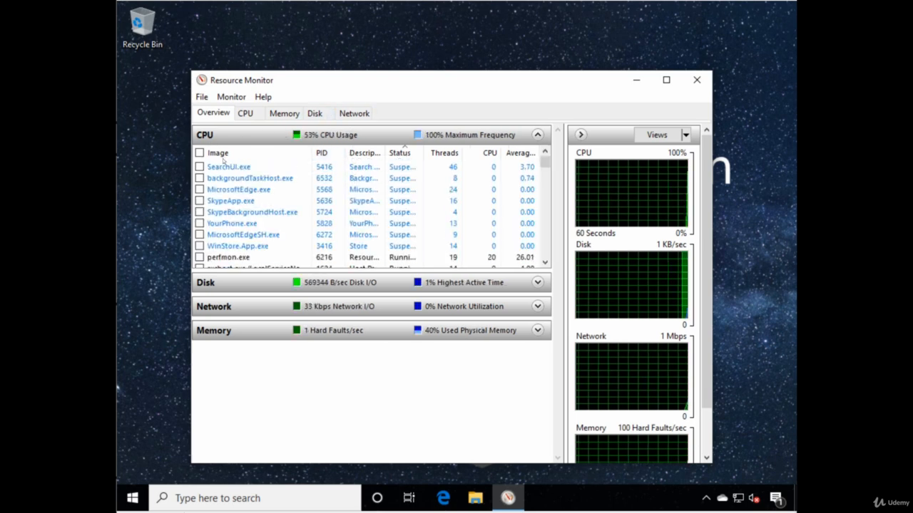
{"action": "scroll", "coordinate": [235, 214], "scroll_direction": "down", "scroll_amount": 2}
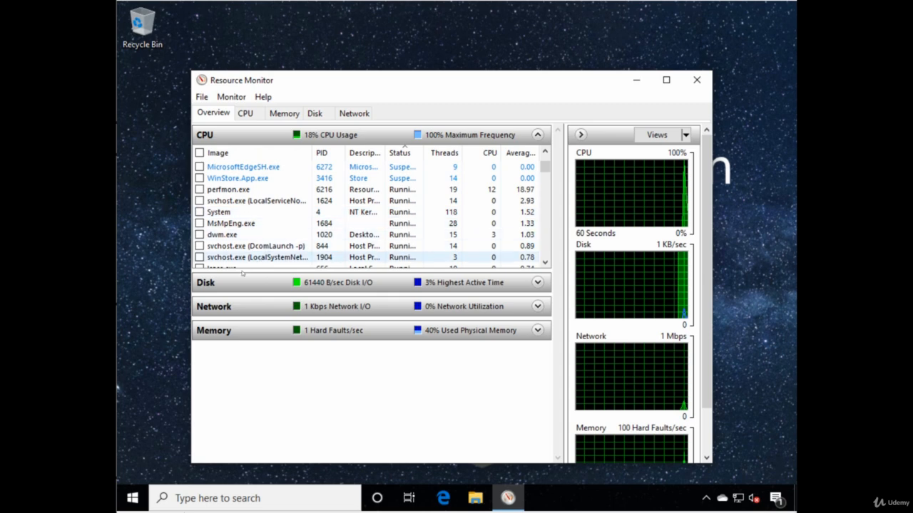
- Review the CPU, memory and disk usage details per process in Resource Monitor
{"action": "left_click", "coordinate": [245, 113]}
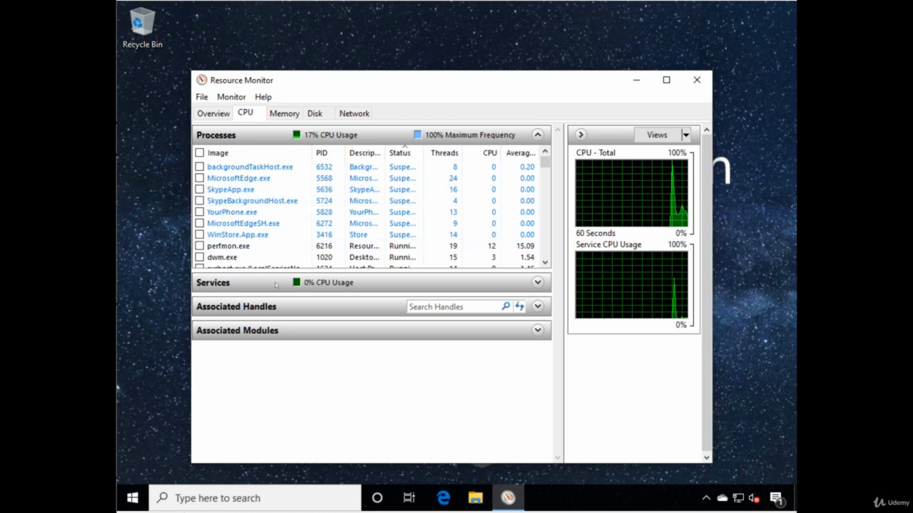
{"action": "left_click", "coordinate": [284, 114]}
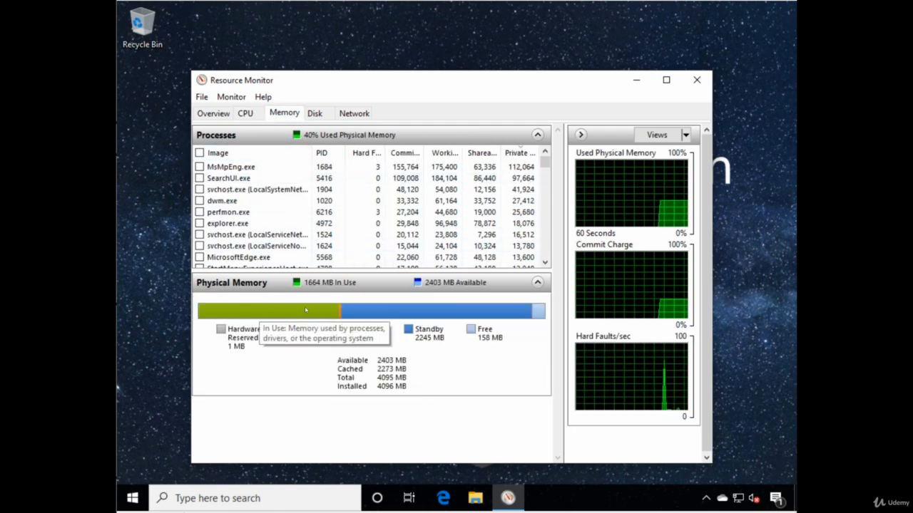
{"action": "left_click", "coordinate": [314, 113]}
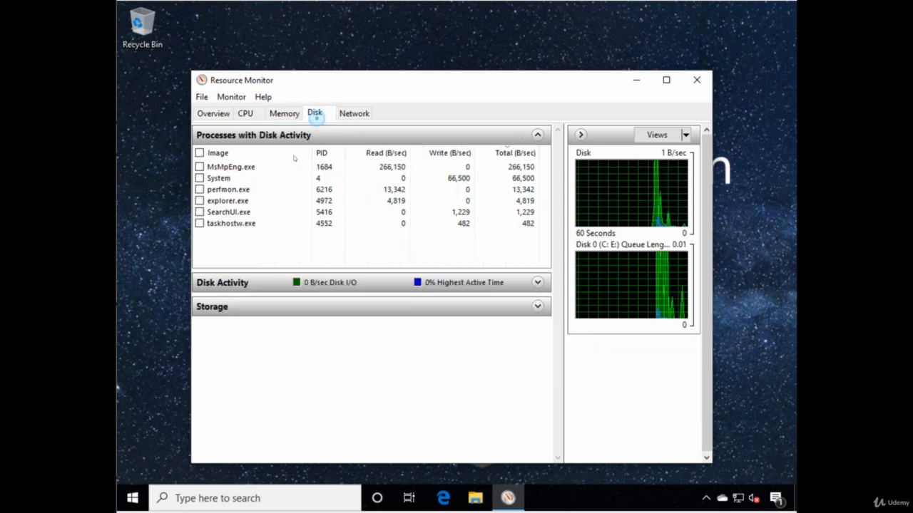
- Expand the Network Activity section of the network details and examine the addresses each process communicates with
{"action": "left_click", "coordinate": [353, 113]}
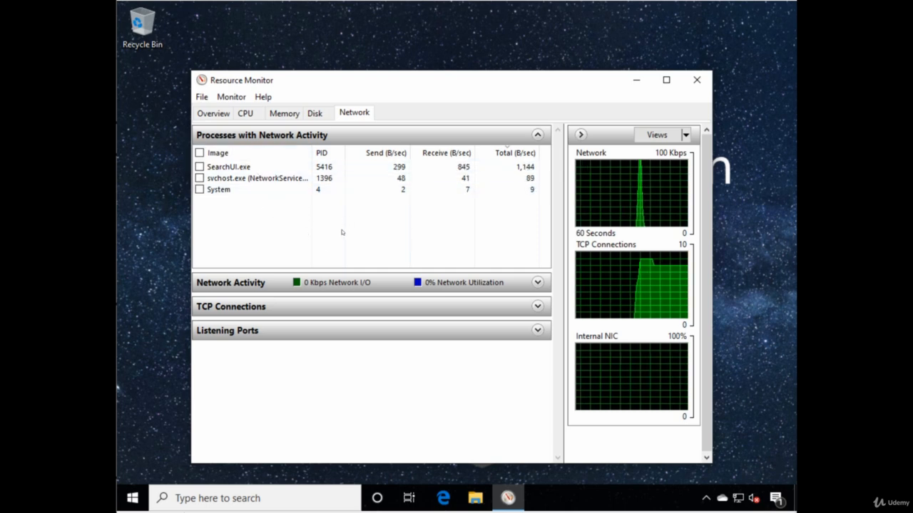
{"action": "left_click", "coordinate": [538, 282]}
{"action": "scroll", "coordinate": [259, 354], "scroll_direction": "down", "scroll_amount": 1}
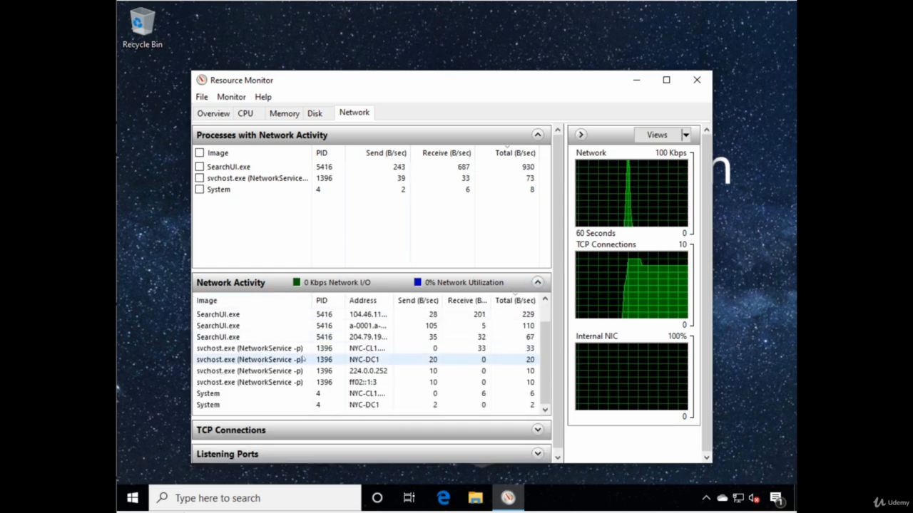
{"action": "scroll", "coordinate": [307, 360], "scroll_direction": "up", "scroll_amount": 1}
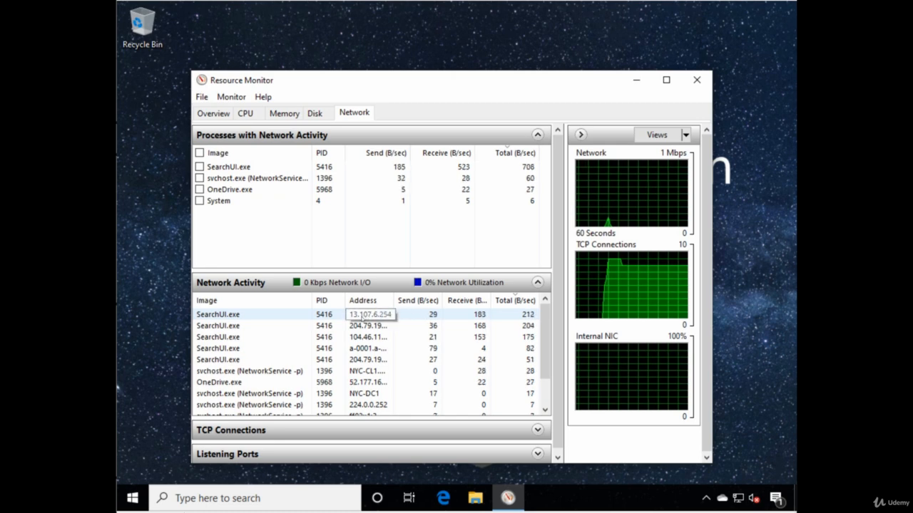
- Expand the Listening Ports section, examine its ports and firewall status in the maximized window, and close Resource Monitor
{"action": "left_click", "coordinate": [536, 454]}
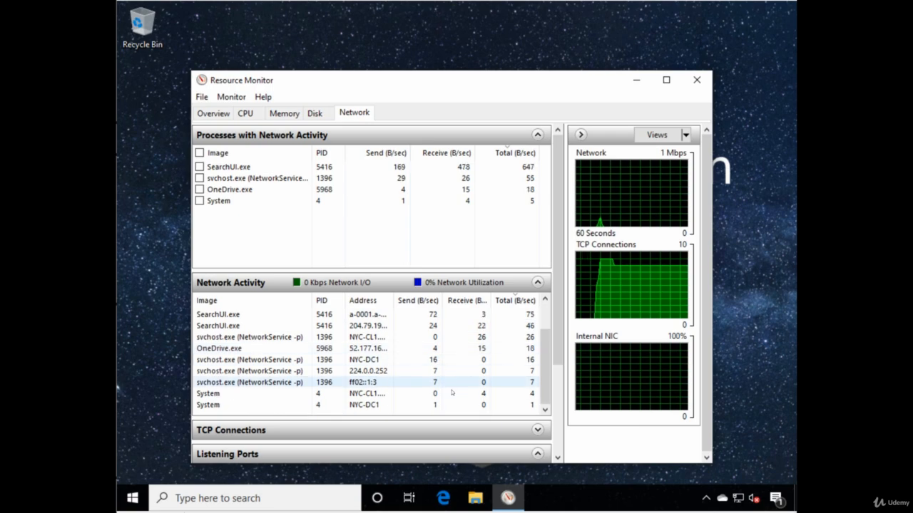
{"action": "left_click", "coordinate": [666, 80]}
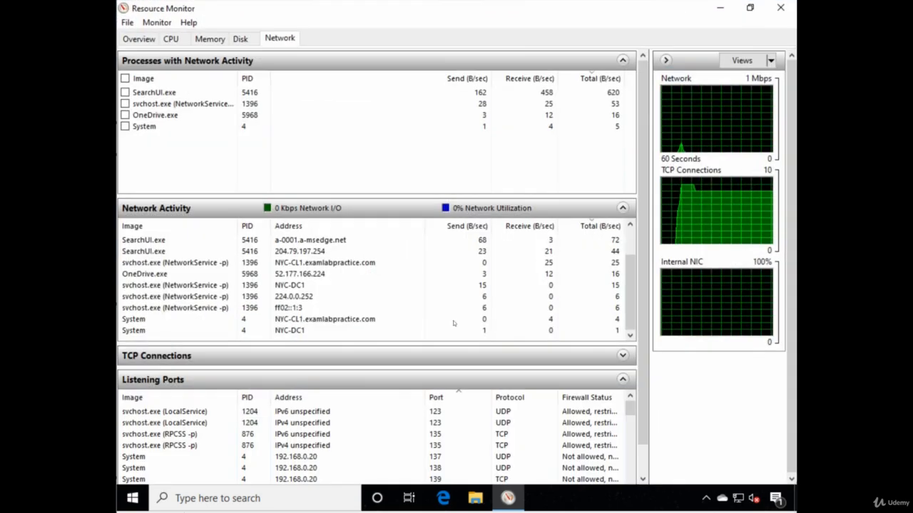
{"action": "scroll", "coordinate": [447, 386], "scroll_direction": "down", "scroll_amount": 1}
{"action": "scroll", "coordinate": [442, 396], "scroll_direction": "down", "scroll_amount": 10}
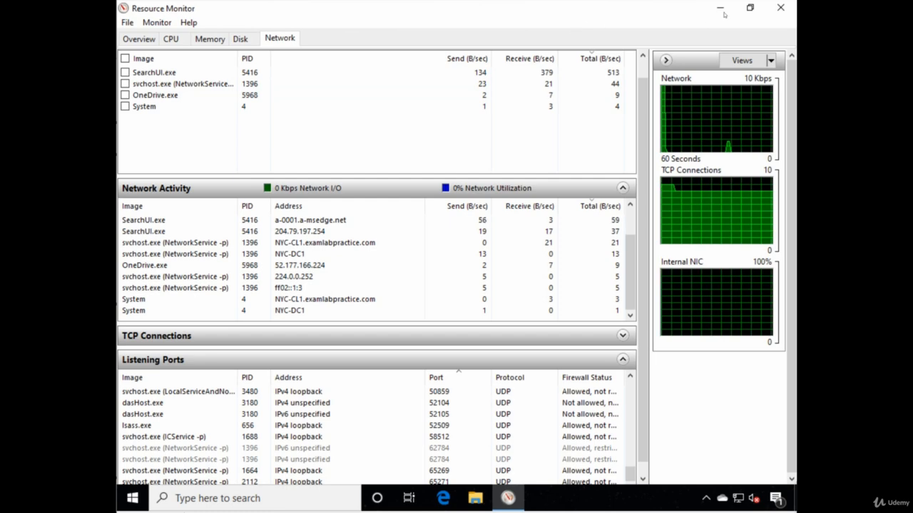
{"action": "left_click", "coordinate": [780, 8]}
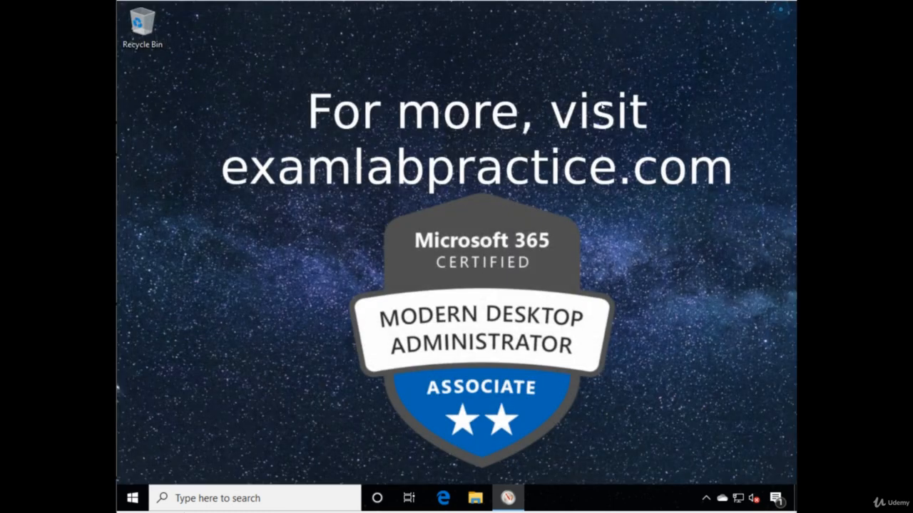
- Search Windows for "relia" and open Reliability Monitor with the computer's reliability history
{"action": "left_click", "coordinate": [275, 497]}
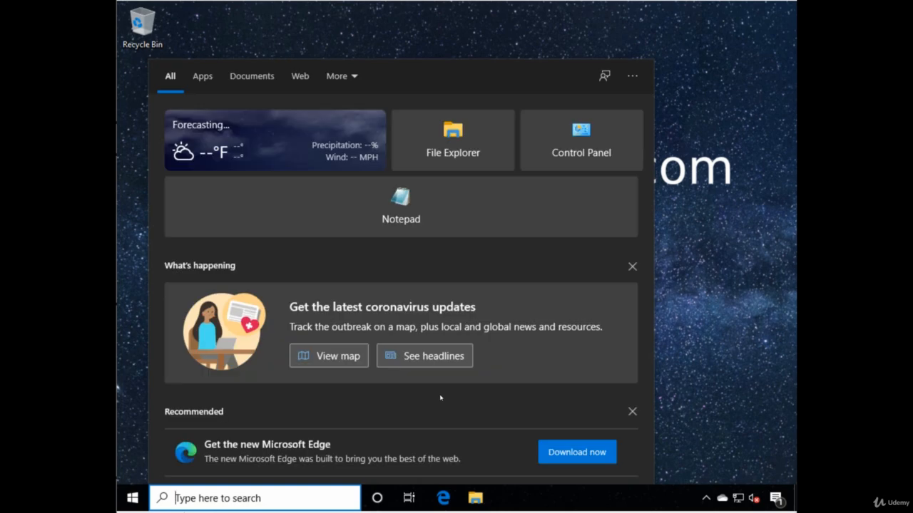
{"action": "type", "text": "rel"}
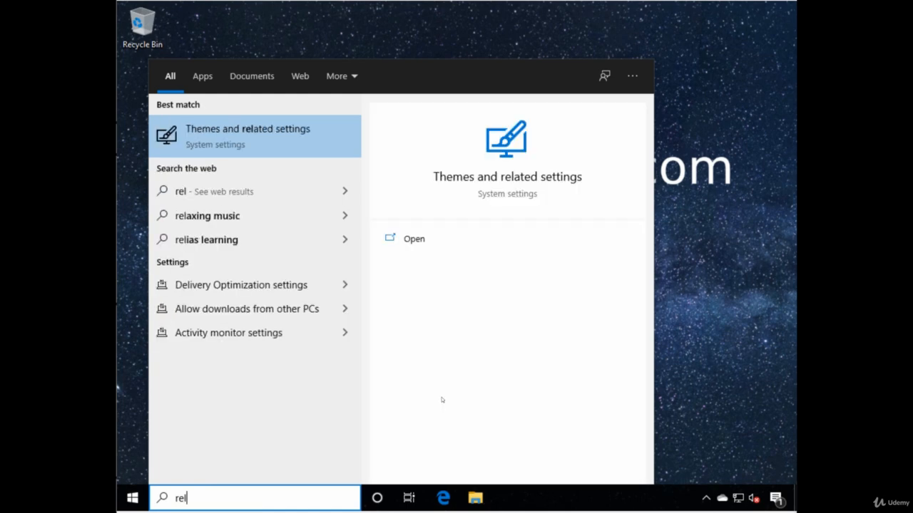
{"action": "type", "text": "ia"}
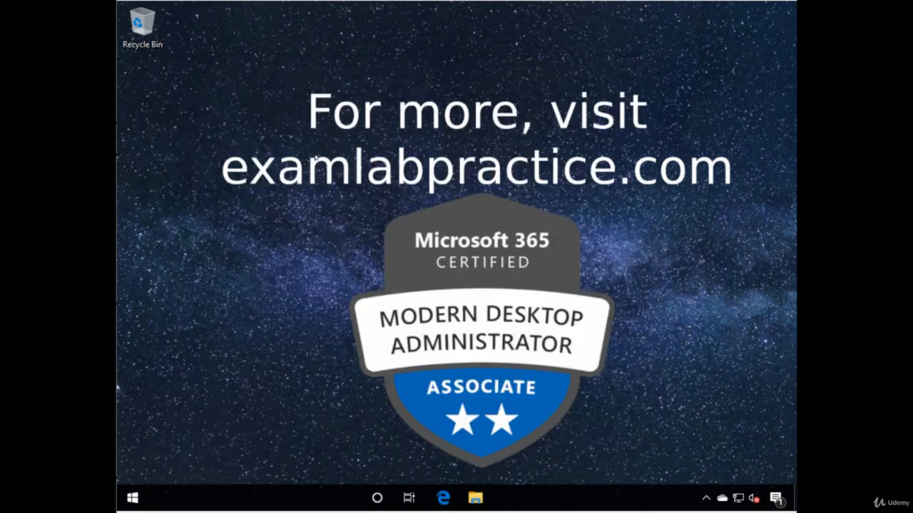
{"action": "left_click", "coordinate": [222, 135]}
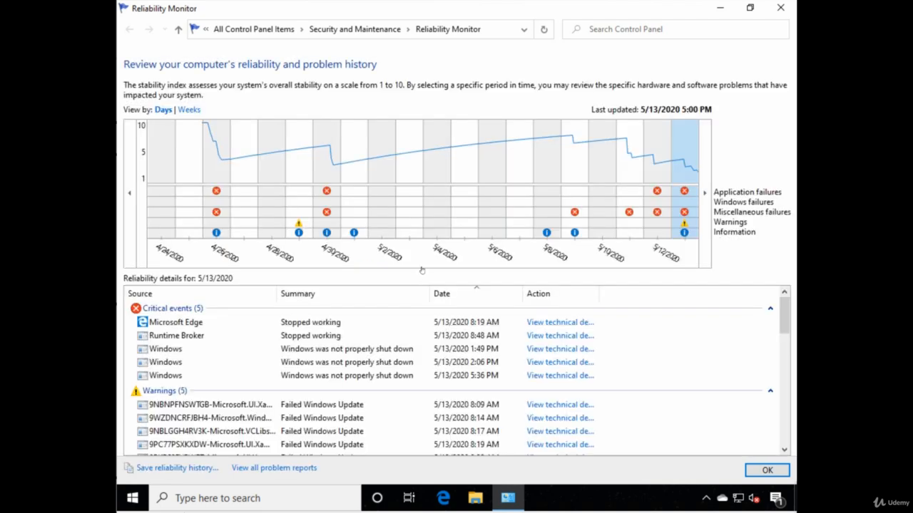
- Review the reliability details of the days with failures, from 5/12/2020 back to 4/26/2020
{"action": "left_click", "coordinate": [657, 223]}
{"action": "left_click", "coordinate": [631, 221]}
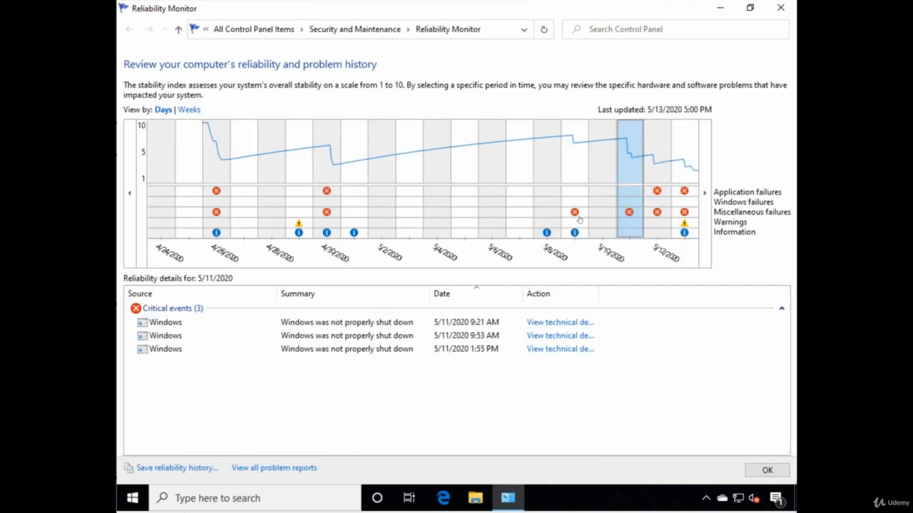
{"action": "left_click", "coordinate": [579, 219]}
{"action": "left_click", "coordinate": [334, 210]}
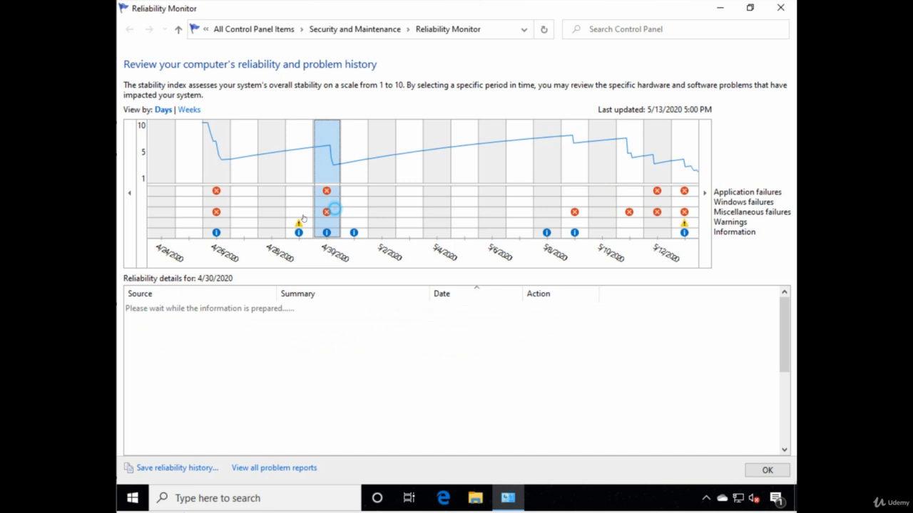
{"action": "left_click", "coordinate": [234, 214]}
{"action": "left_click", "coordinate": [218, 208]}
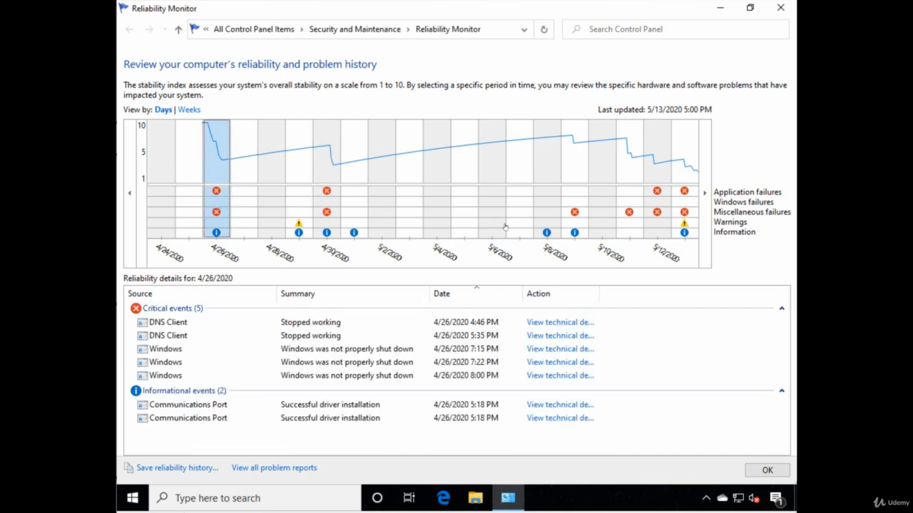
- Compare the critical and informational events recorded for 5/13, 5/12, 5/11 and 5/8/2020 in the reliability history
{"action": "left_click", "coordinate": [681, 203]}
{"action": "left_click", "coordinate": [656, 207]}
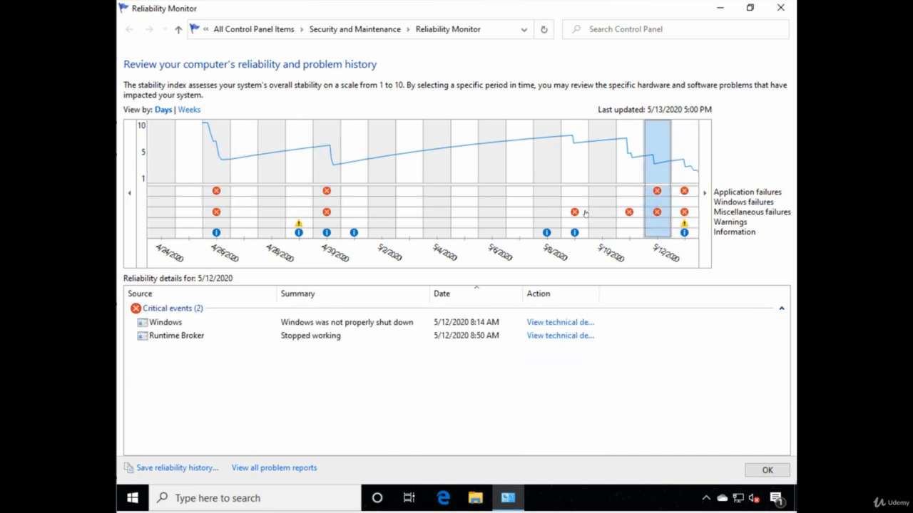
{"action": "left_click", "coordinate": [683, 189]}
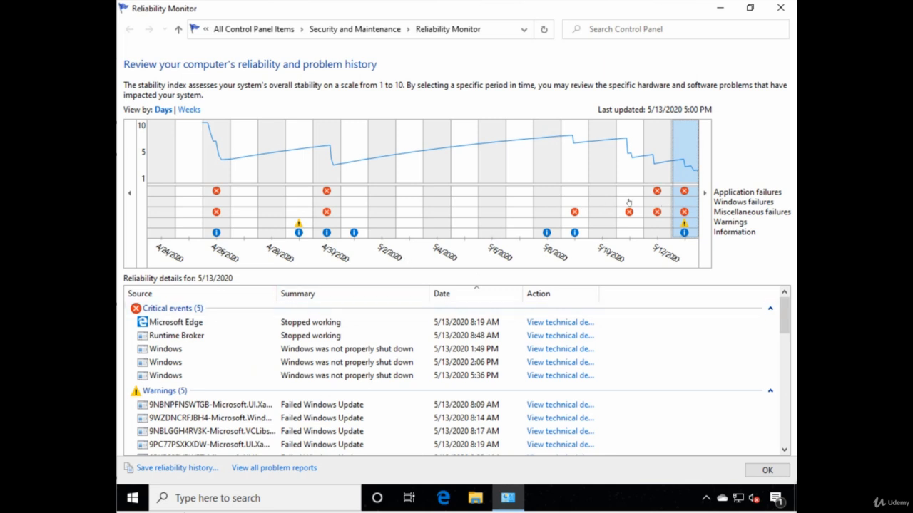
{"action": "left_click", "coordinate": [647, 205]}
{"action": "left_click", "coordinate": [628, 210]}
{"action": "left_click", "coordinate": [563, 213]}
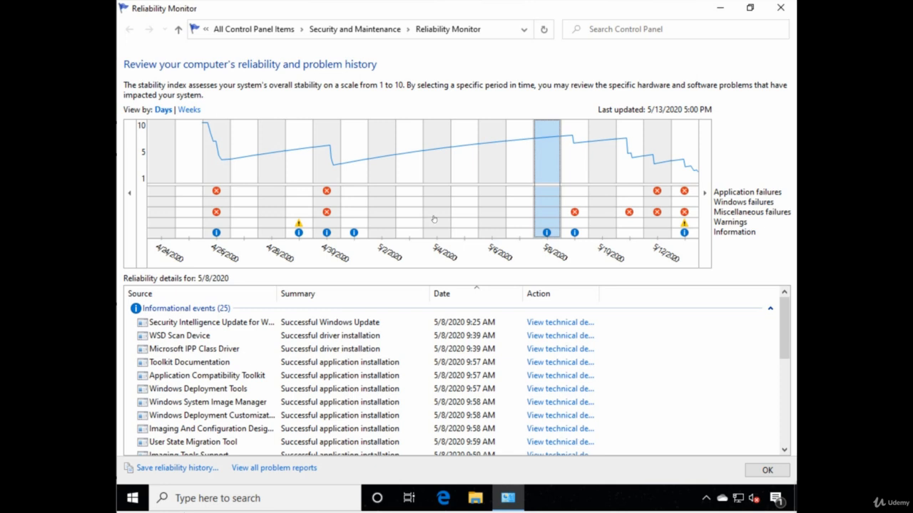
- Examine the events of 4/30/2020 and 4/26/2020 alongside the drops in the stability index
{"action": "left_click", "coordinate": [332, 198]}
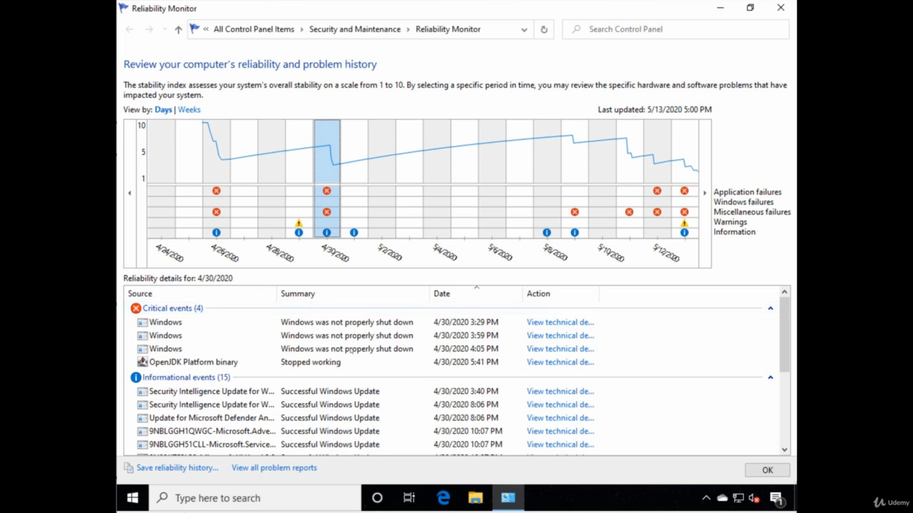
{"action": "left_click", "coordinate": [224, 207]}
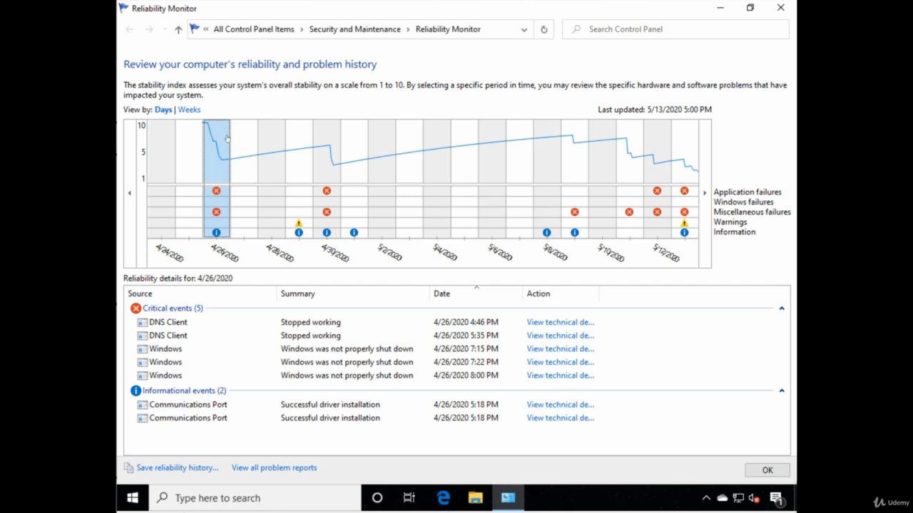
{"action": "left_click", "coordinate": [332, 207]}
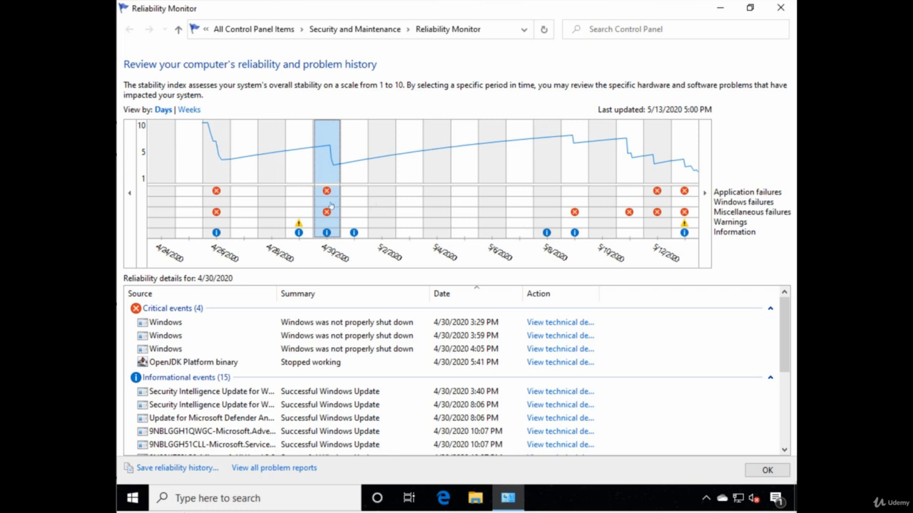
- Follow the stability index day by day from late April through 5/11/2020, and close Reliability Monitor
{"action": "left_click", "coordinate": [288, 198]}
{"action": "left_click", "coordinate": [230, 197]}
{"action": "left_click", "coordinate": [323, 190]}
{"action": "left_click", "coordinate": [364, 189]}
{"action": "left_click", "coordinate": [418, 179]}
{"action": "left_click", "coordinate": [465, 182]}
{"action": "left_click", "coordinate": [575, 184]}
{"action": "left_click", "coordinate": [603, 179]}
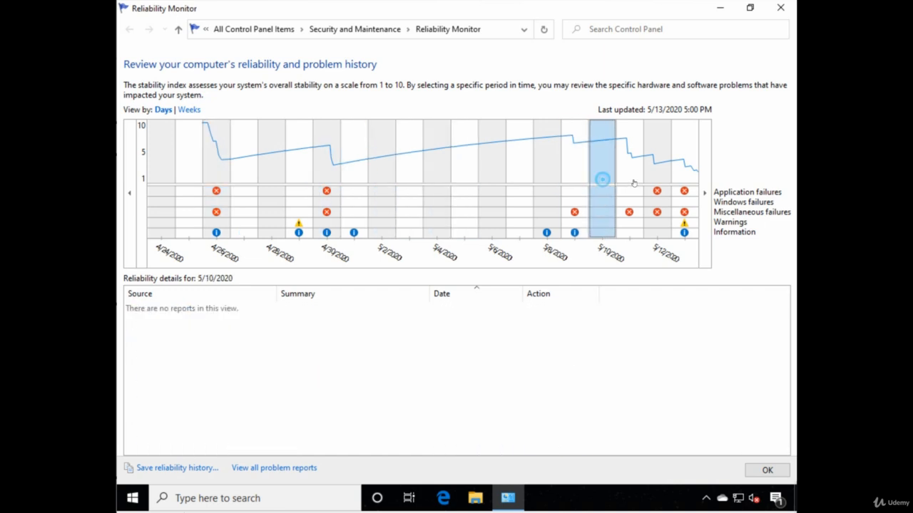
{"action": "left_click", "coordinate": [634, 183]}
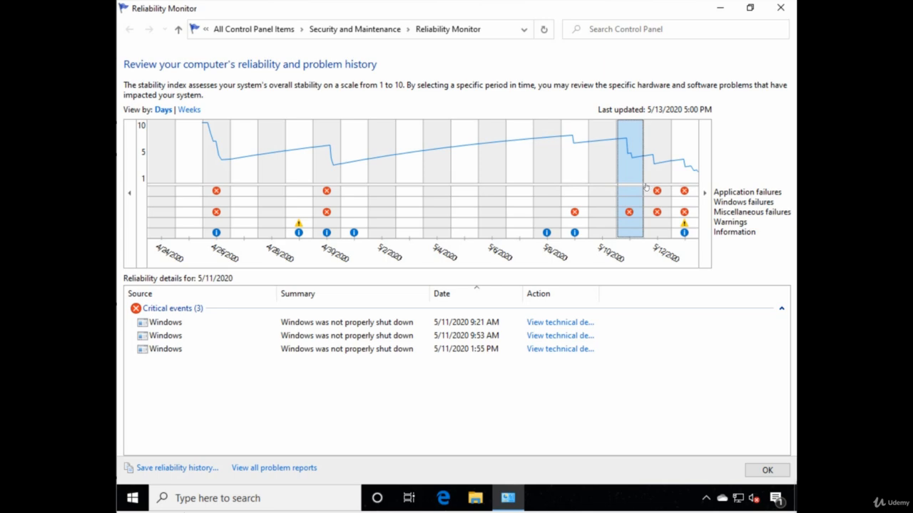
{"action": "left_click", "coordinate": [780, 8]}
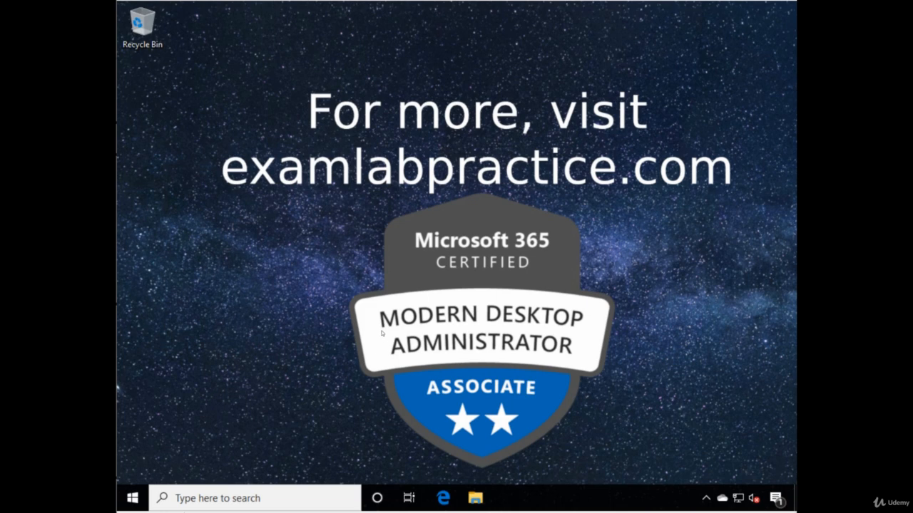
- Search Windows for "psr", open Steps Recorder and start a new recording
{"action": "left_click", "coordinate": [223, 497]}
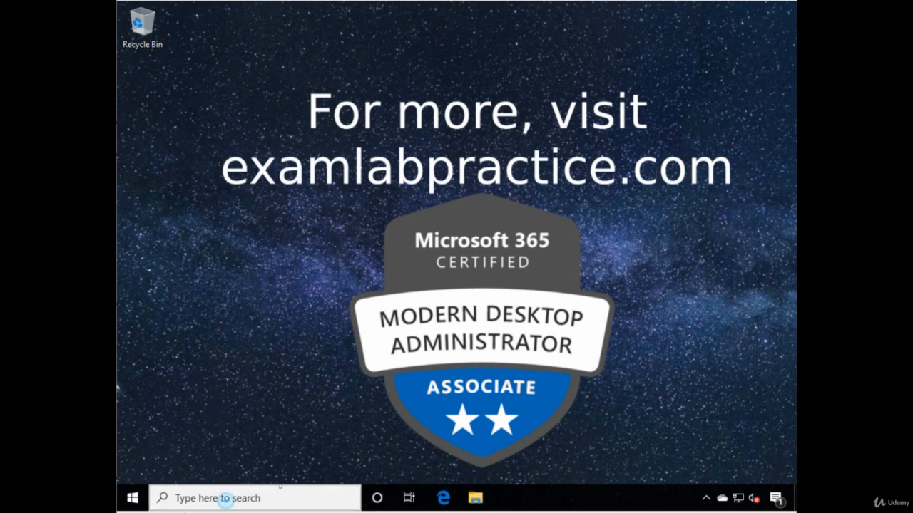
{"action": "type", "text": "psr"}
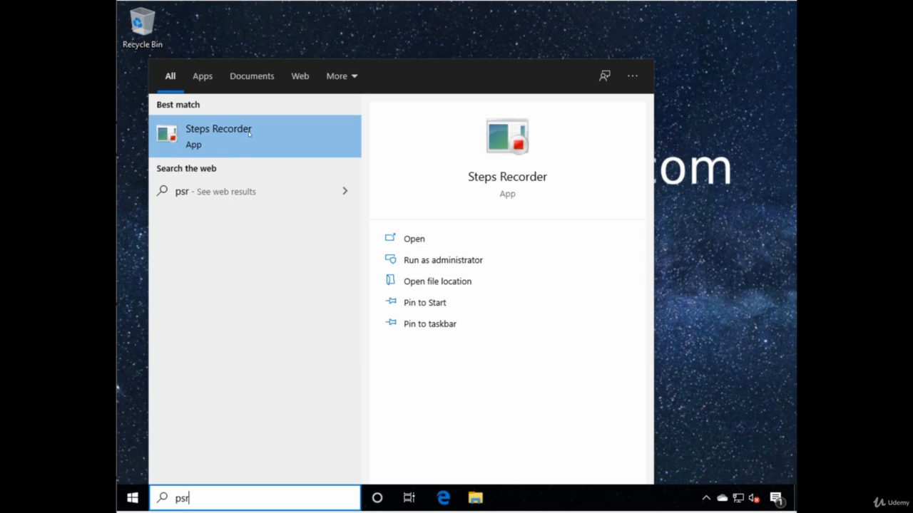
{"action": "left_click", "coordinate": [245, 130]}
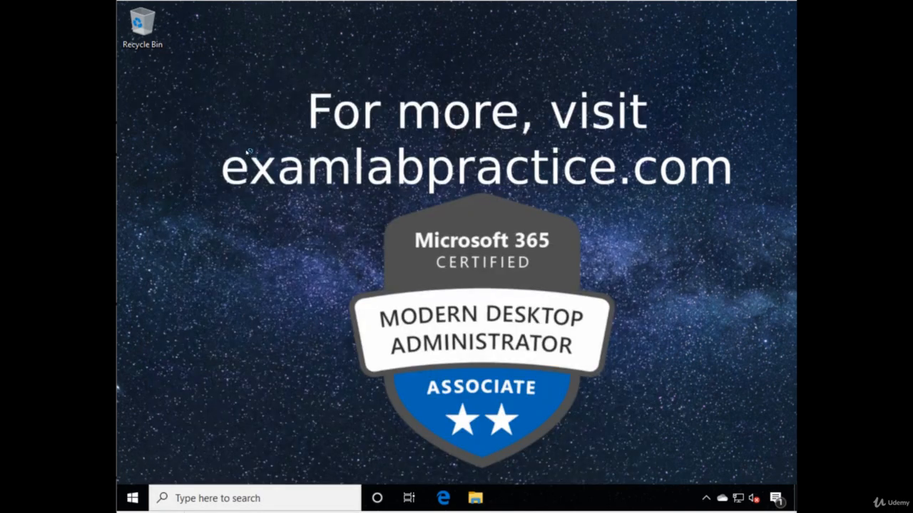
{"action": "left_click", "coordinate": [201, 82]}
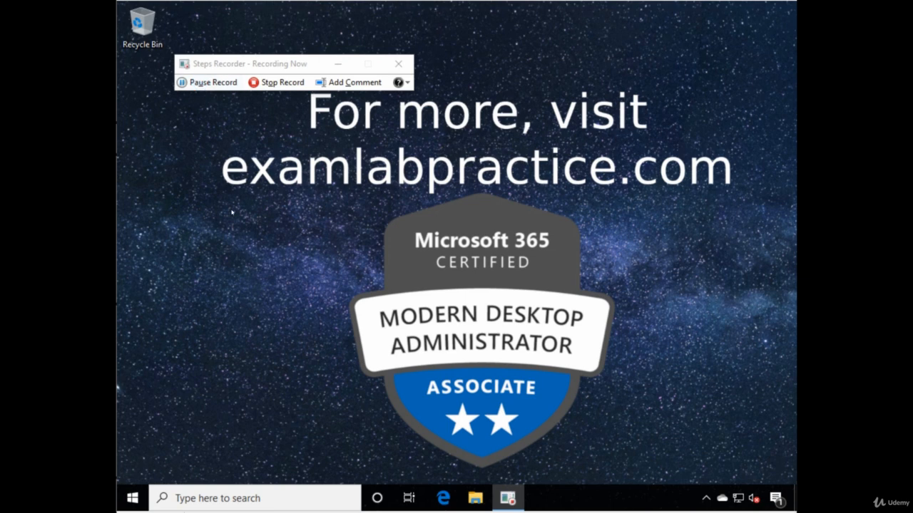
- While recording, view the properties of the first Microsoft Hyper-V Network Adapter in Device Manager, and close both windows
{"action": "right_click", "coordinate": [132, 497]}
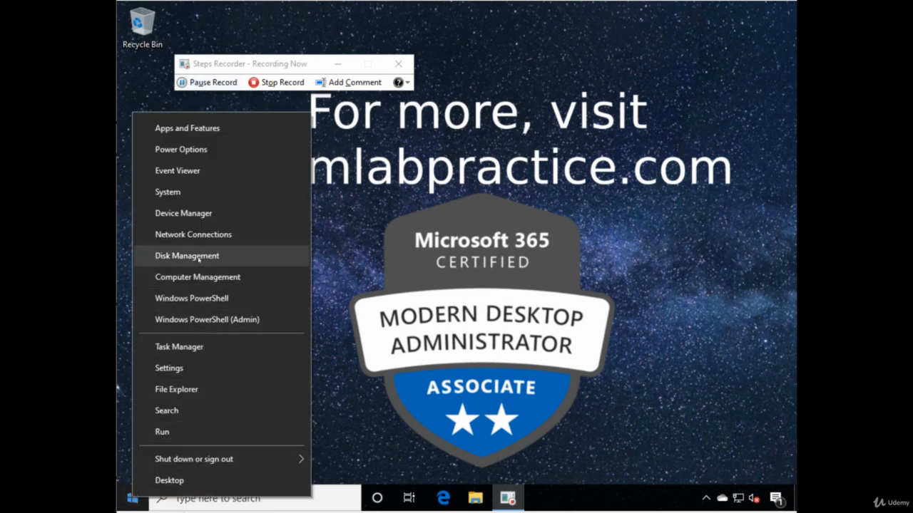
{"action": "left_click", "coordinate": [187, 235]}
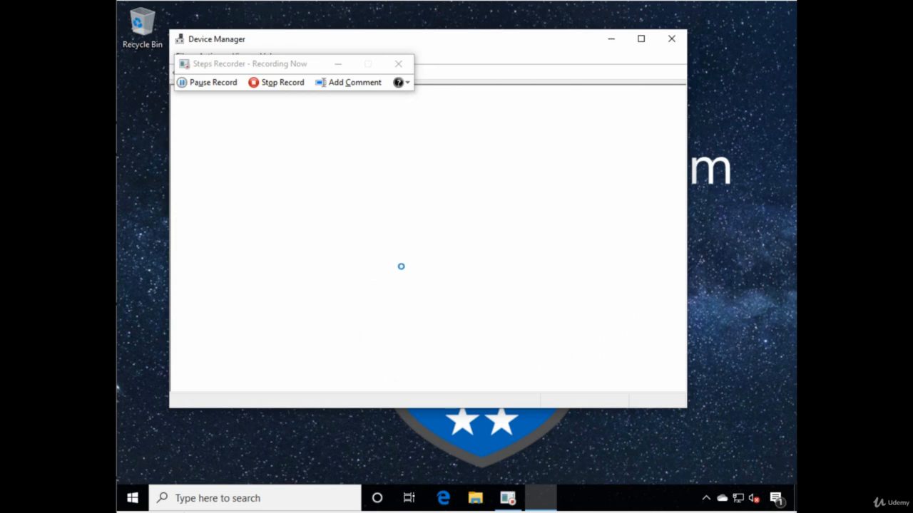
{"action": "left_click", "coordinate": [261, 258]}
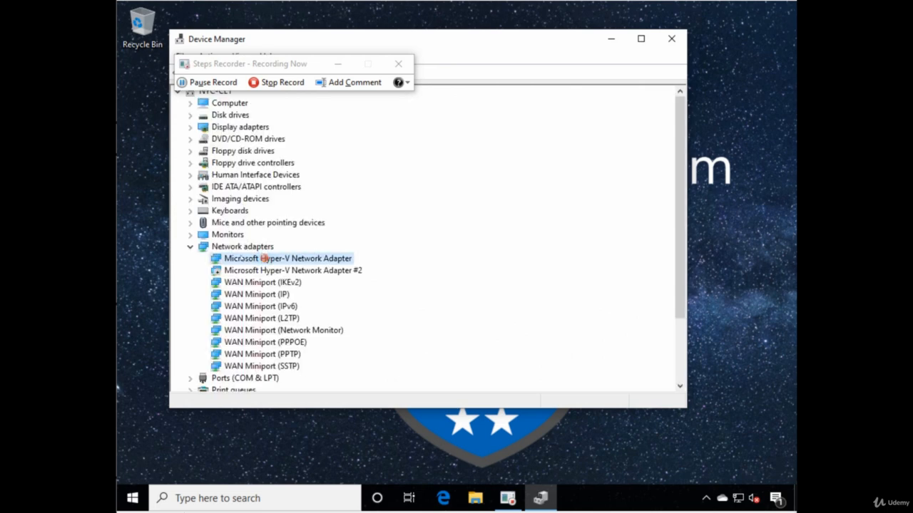
{"action": "right_click", "coordinate": [244, 261]}
{"action": "left_click", "coordinate": [285, 340]}
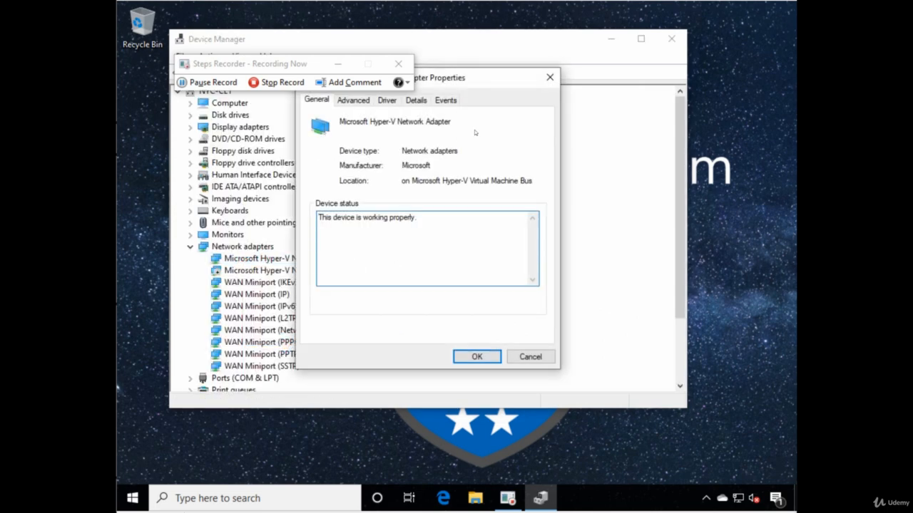
{"action": "left_click", "coordinate": [549, 77]}
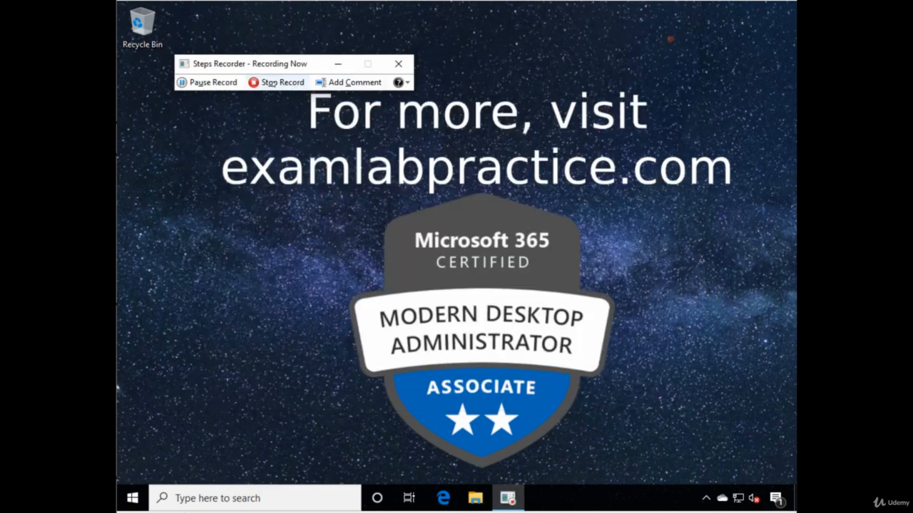
- Stop the recording and review the captured step screenshots in the maximized Steps Recorder window
{"action": "left_click", "coordinate": [283, 82]}
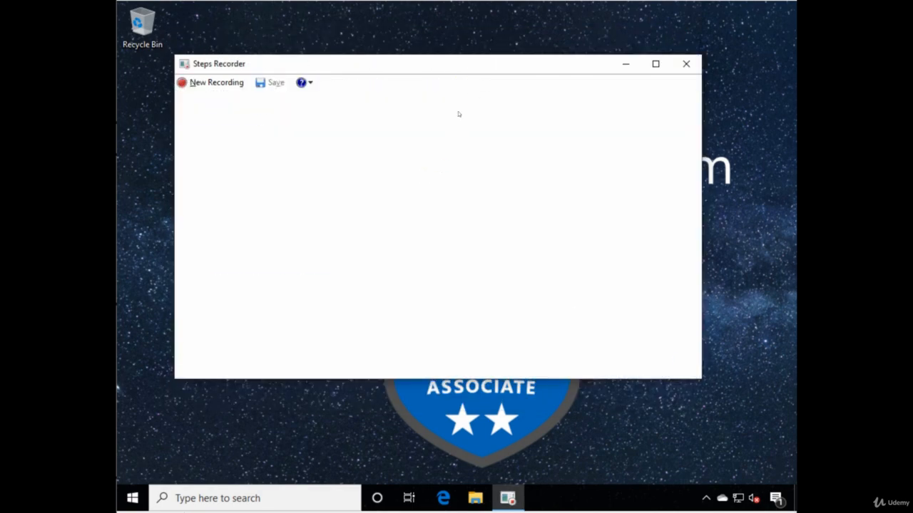
{"action": "double_click", "coordinate": [506, 66]}
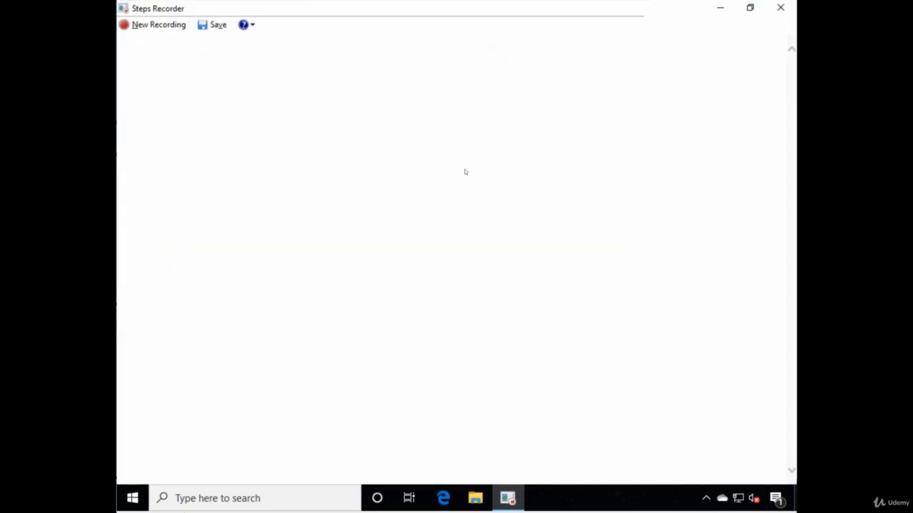
{"action": "scroll", "coordinate": [464, 171], "scroll_direction": "down", "scroll_amount": 10}
{"action": "scroll", "coordinate": [464, 172], "scroll_direction": "down", "scroll_amount": 15}
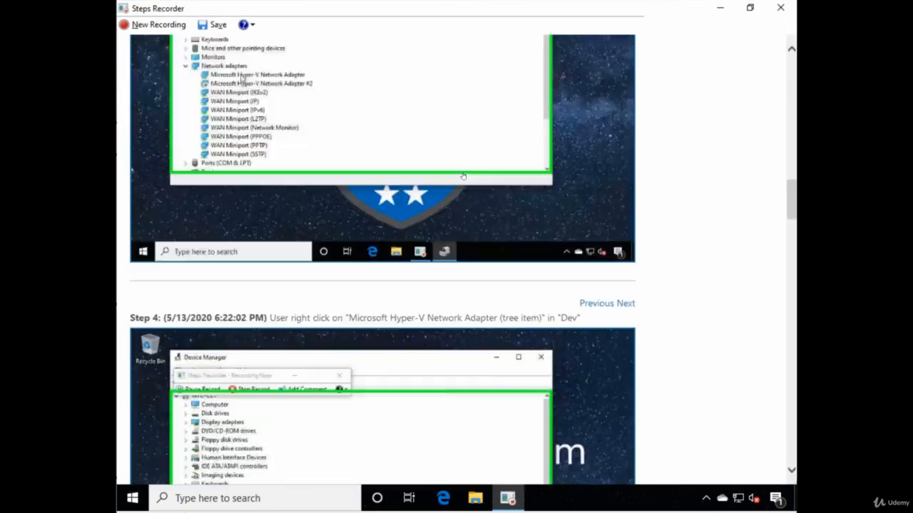
{"action": "scroll", "coordinate": [462, 173], "scroll_direction": "down", "scroll_amount": 20}
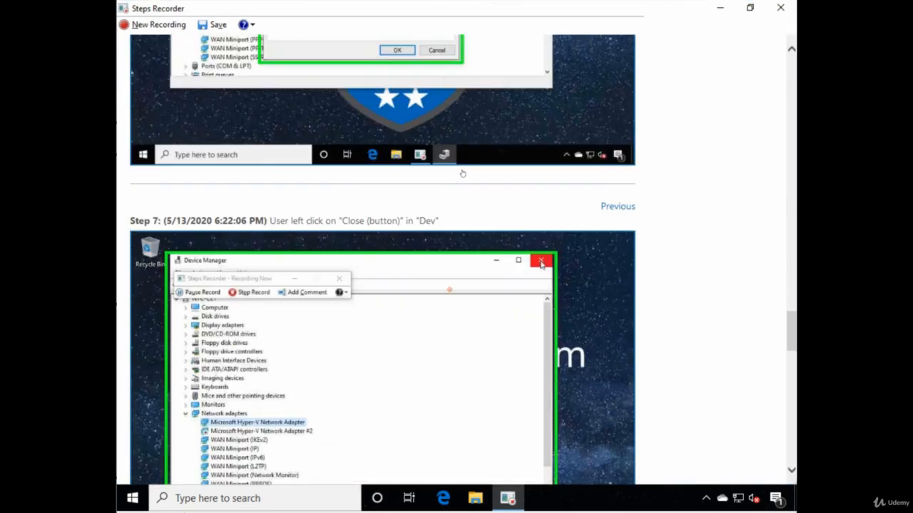
- Examine the additional details section of the recorded steps, and close Steps Recorder without saving the recording
{"action": "scroll", "coordinate": [460, 174], "scroll_direction": "up", "scroll_amount": 5}
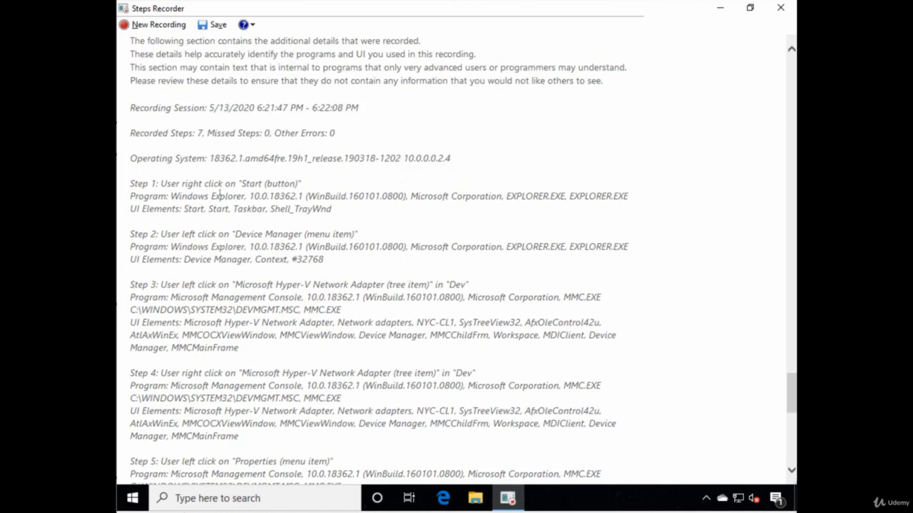
{"action": "scroll", "coordinate": [254, 222], "scroll_direction": "down", "scroll_amount": 2}
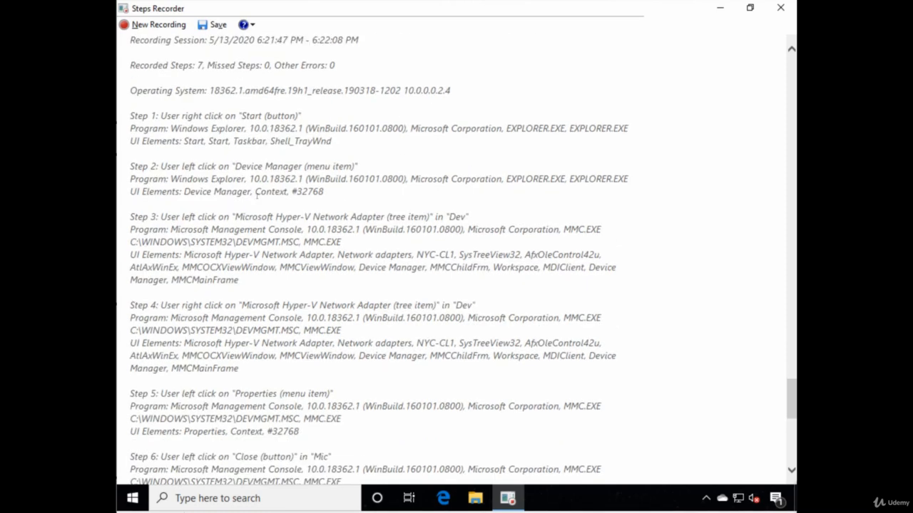
{"action": "scroll", "coordinate": [259, 229], "scroll_direction": "down", "scroll_amount": 2}
{"action": "scroll", "coordinate": [283, 226], "scroll_direction": "up", "scroll_amount": 20}
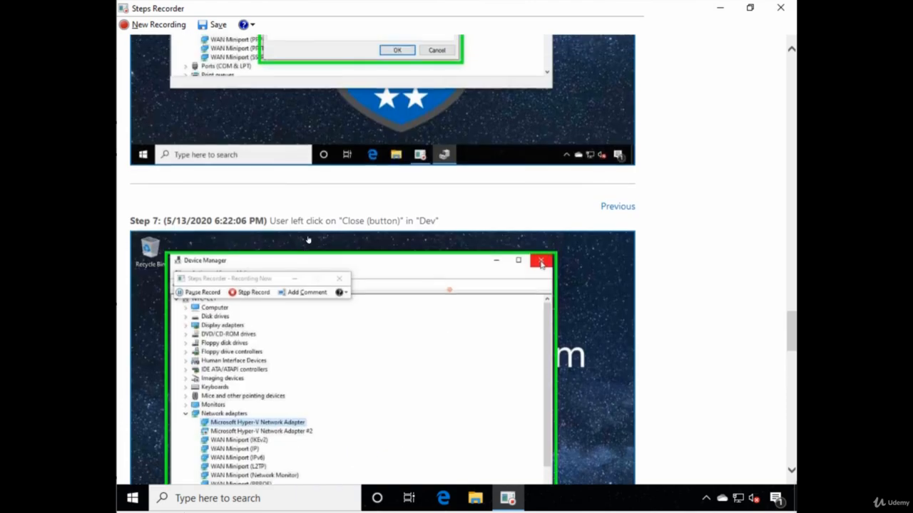
{"action": "scroll", "coordinate": [512, 115], "scroll_direction": "up", "scroll_amount": 2}
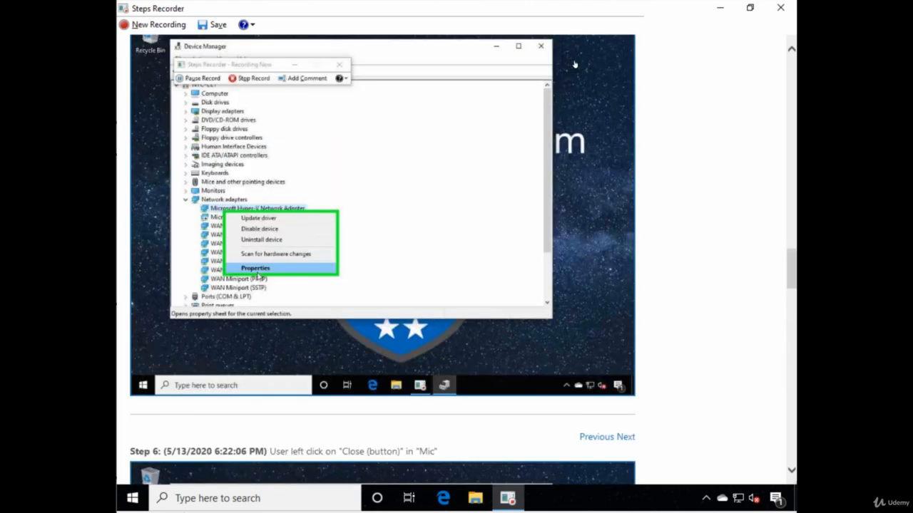
{"action": "left_click", "coordinate": [780, 7]}
{"action": "left_click", "coordinate": [506, 297]}
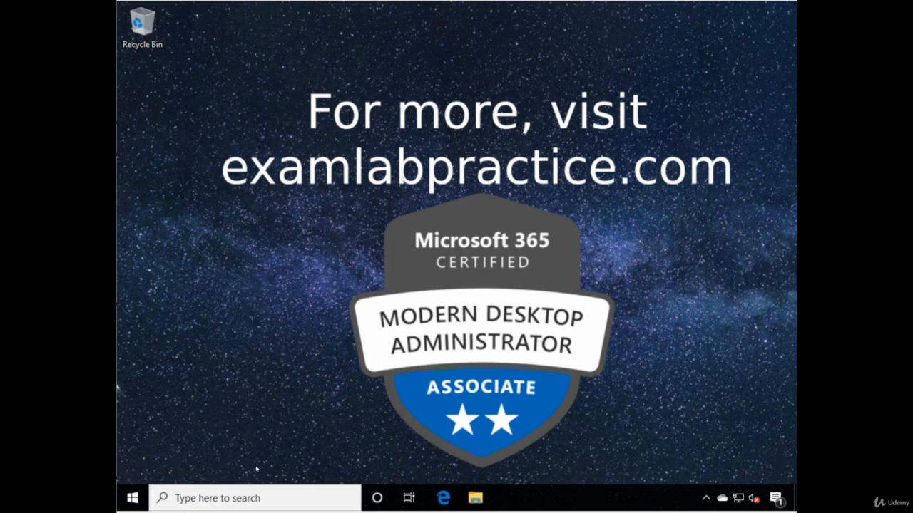
- Search Windows for "perfor", open Performance Monitor and display its real-time graph under Monitoring Tools
{"action": "left_click", "coordinate": [253, 497]}
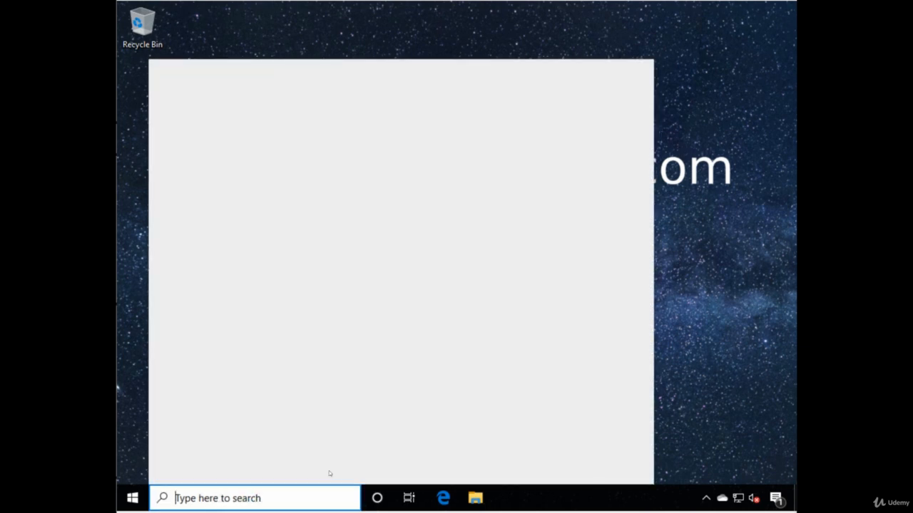
{"action": "type", "text": "perfor"}
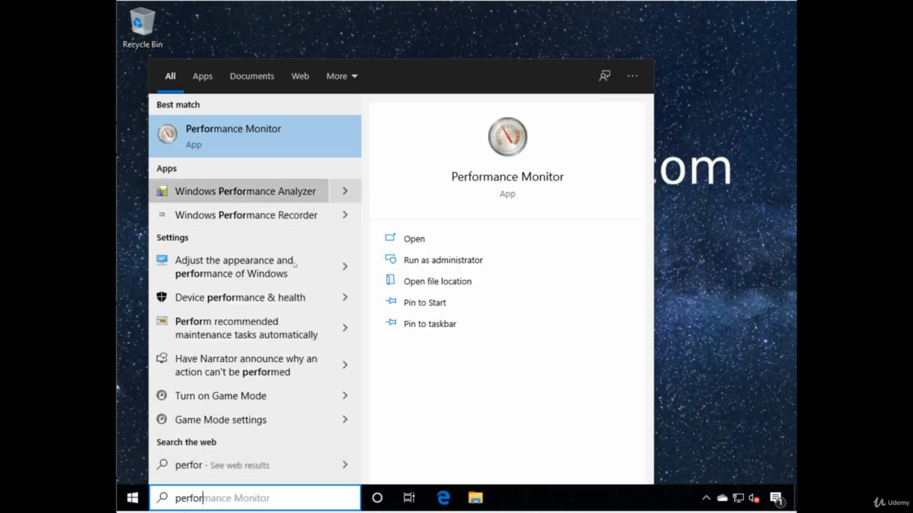
{"action": "left_click", "coordinate": [250, 146]}
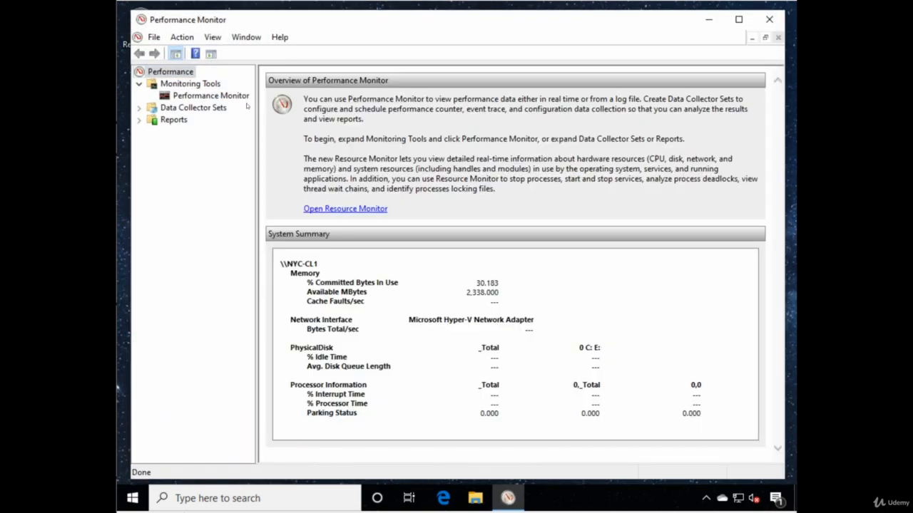
{"action": "left_click", "coordinate": [227, 97]}
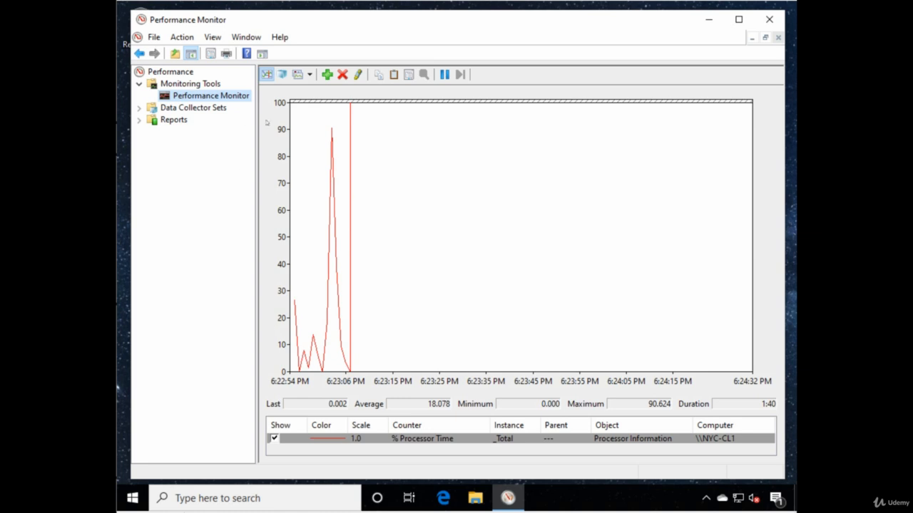
- Start adding counters to the graph and browse the categories available on the local computer around Processor
{"action": "left_click", "coordinate": [328, 77]}
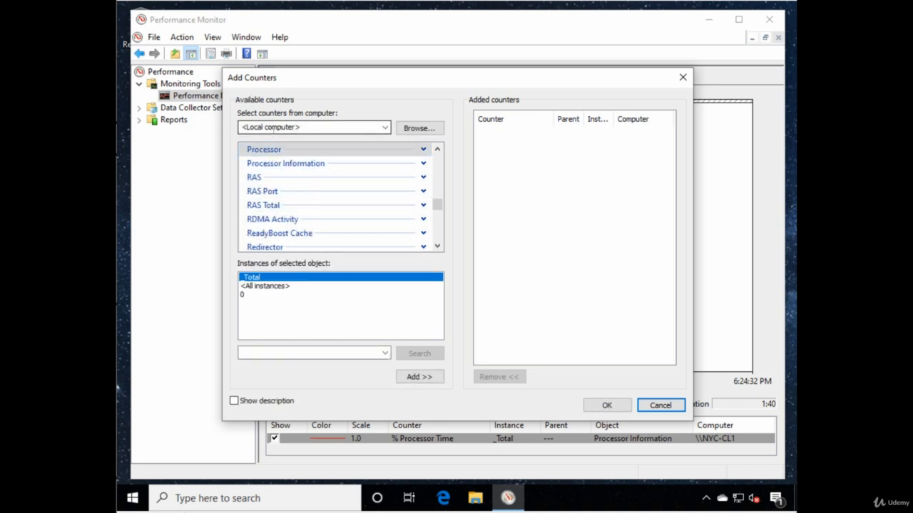
{"action": "left_click", "coordinate": [265, 127]}
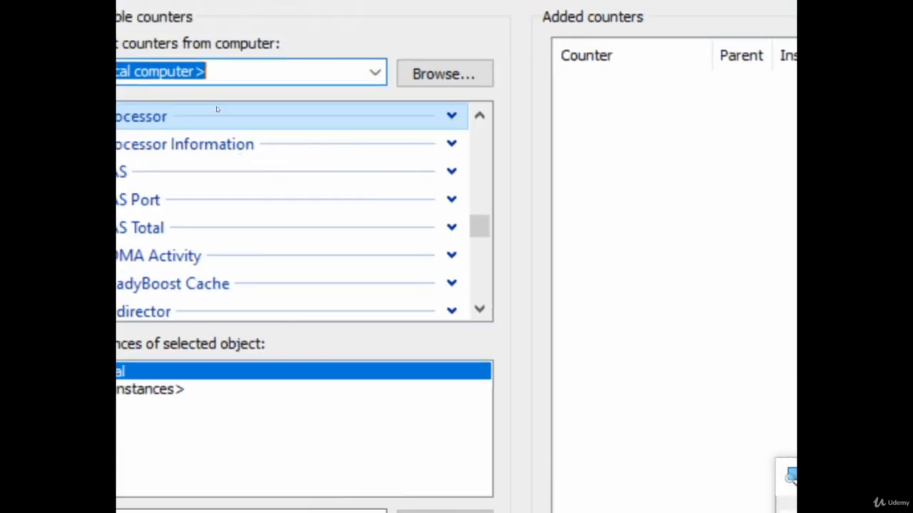
{"action": "scroll", "coordinate": [372, 207], "scroll_direction": "down", "scroll_amount": 5}
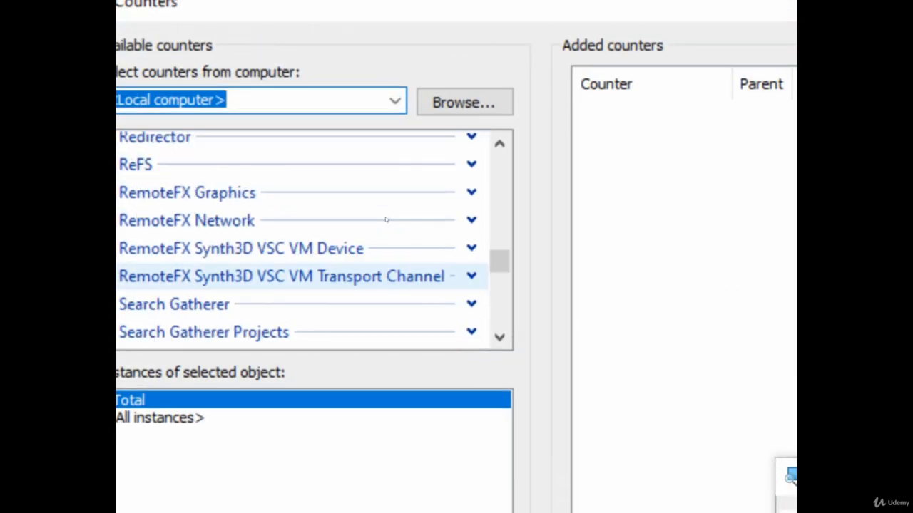
{"action": "scroll", "coordinate": [381, 217], "scroll_direction": "down", "scroll_amount": 6}
{"action": "scroll", "coordinate": [383, 215], "scroll_direction": "up", "scroll_amount": 10}
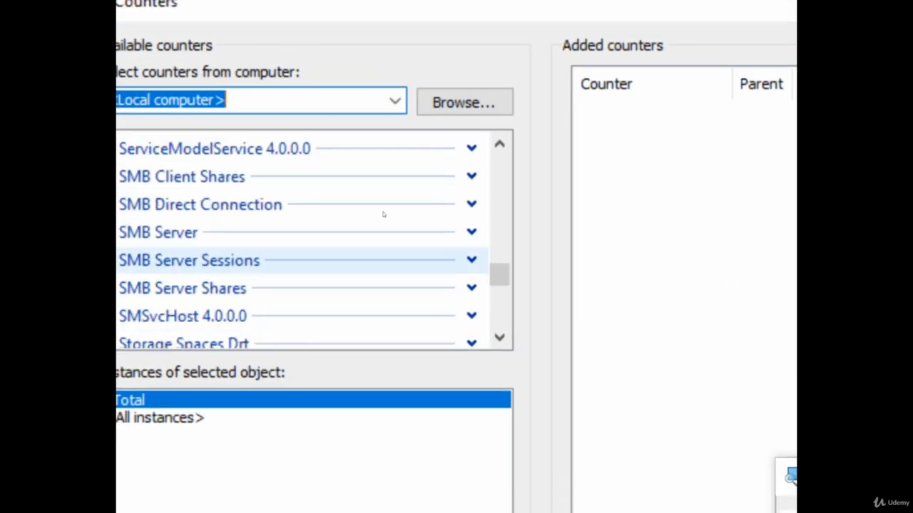
{"action": "scroll", "coordinate": [383, 215], "scroll_direction": "up", "scroll_amount": 2}
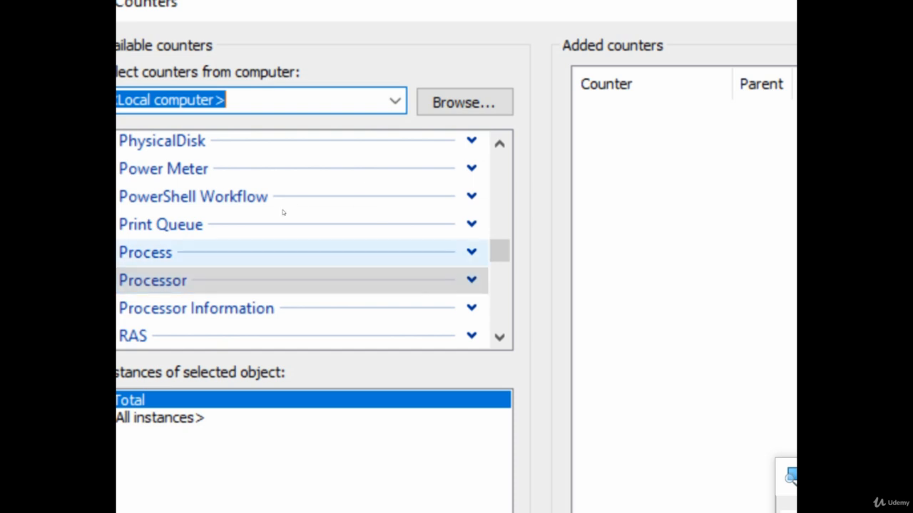
{"action": "scroll", "coordinate": [292, 207], "scroll_direction": "down", "scroll_amount": 1}
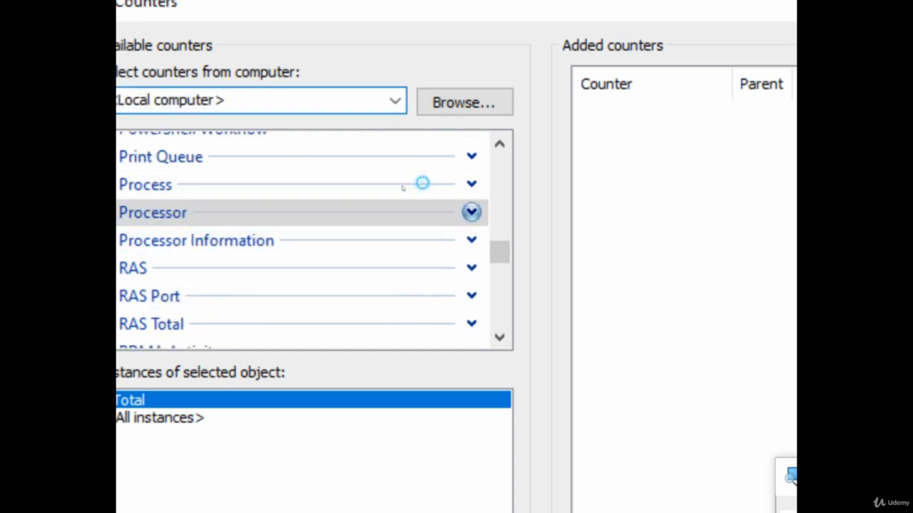
- Expand the Processor category and turn on counter descriptions, viewing those for % Idle Time and % User Time
{"action": "left_click", "coordinate": [470, 212]}
{"action": "scroll", "coordinate": [300, 189], "scroll_direction": "down", "scroll_amount": 1}
{"action": "scroll", "coordinate": [292, 200], "scroll_direction": "down", "scroll_amount": 1}
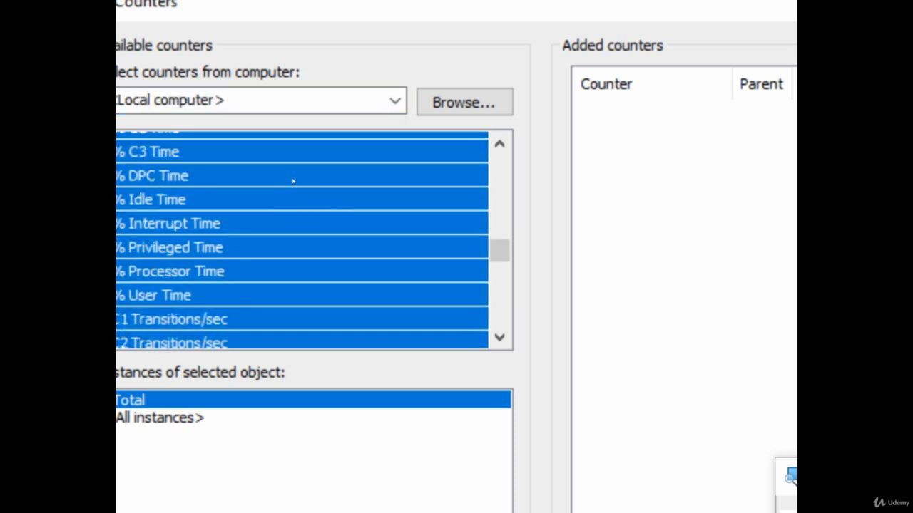
{"action": "left_click", "coordinate": [279, 247]}
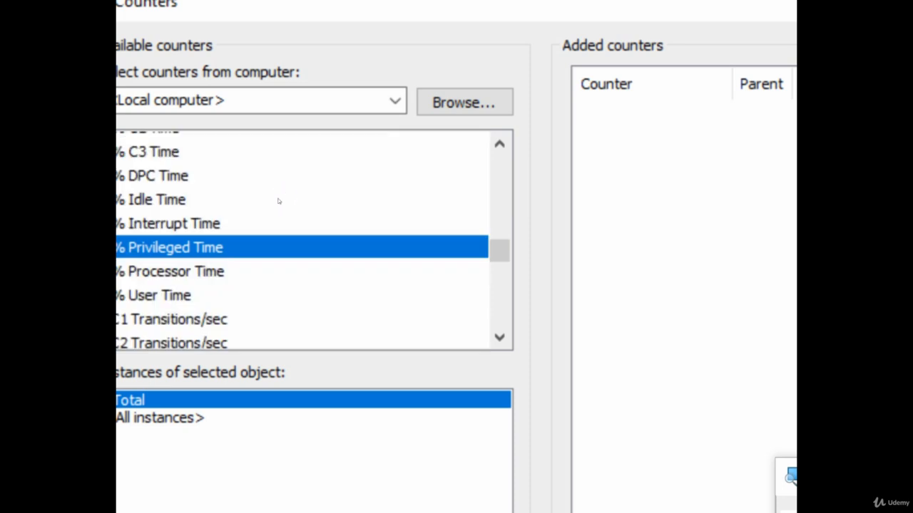
{"action": "left_click", "coordinate": [272, 198]}
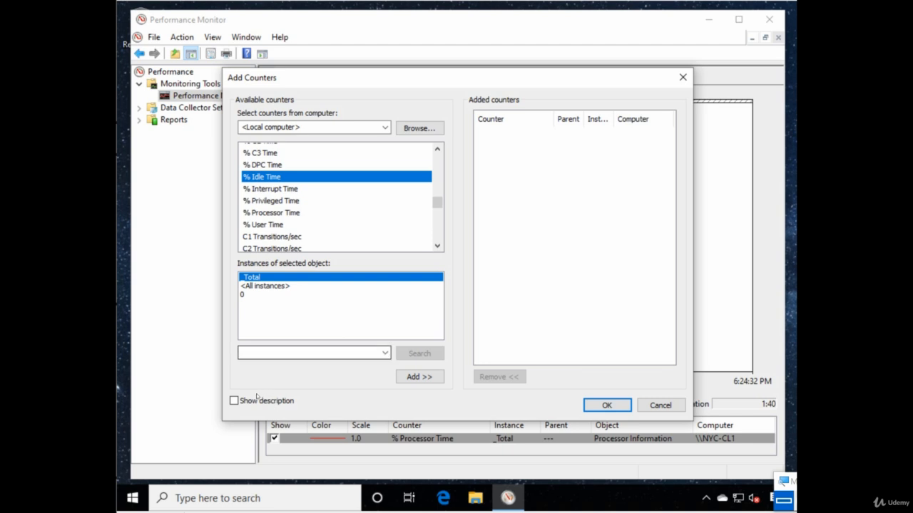
{"action": "left_click", "coordinate": [233, 401]}
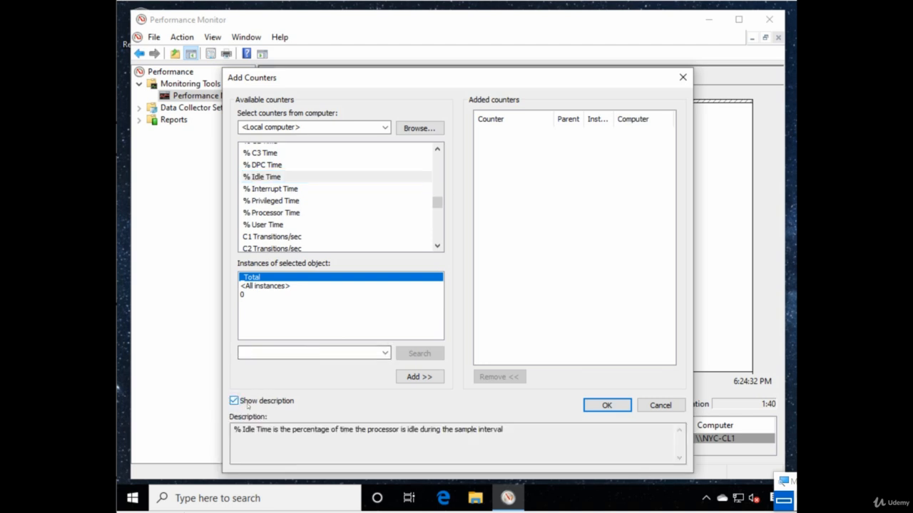
{"action": "mouse_move", "coordinate": [302, 236]}
{"action": "left_mouse_down"}
{"action": "mouse_move", "coordinate": [291, 189]}
{"action": "mouse_move", "coordinate": [288, 224]}
{"action": "left_mouse_up"}
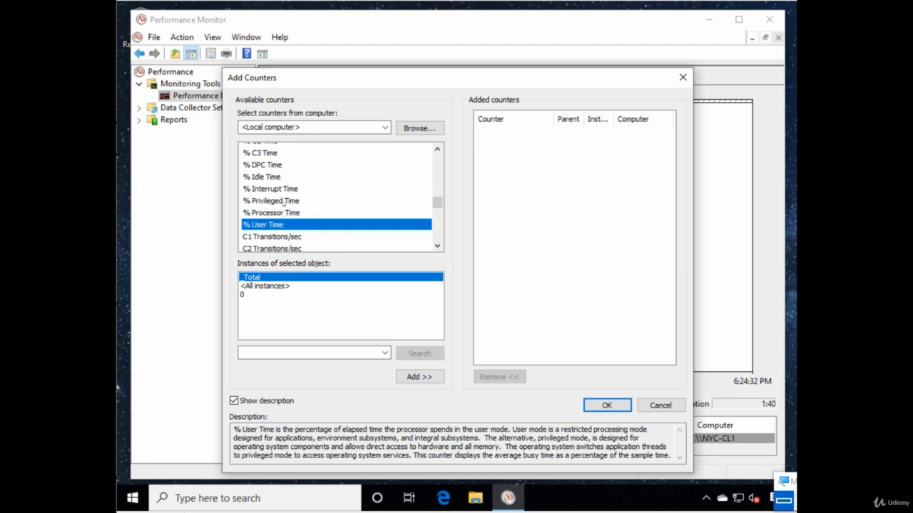
- Add the Processor counters % Privileged Time, % Idle Time and % Processor Time for the _Total instance to the graph
{"action": "left_click", "coordinate": [281, 201]}
{"action": "left_click", "coordinate": [419, 376]}
{"action": "left_click", "coordinate": [300, 178]}
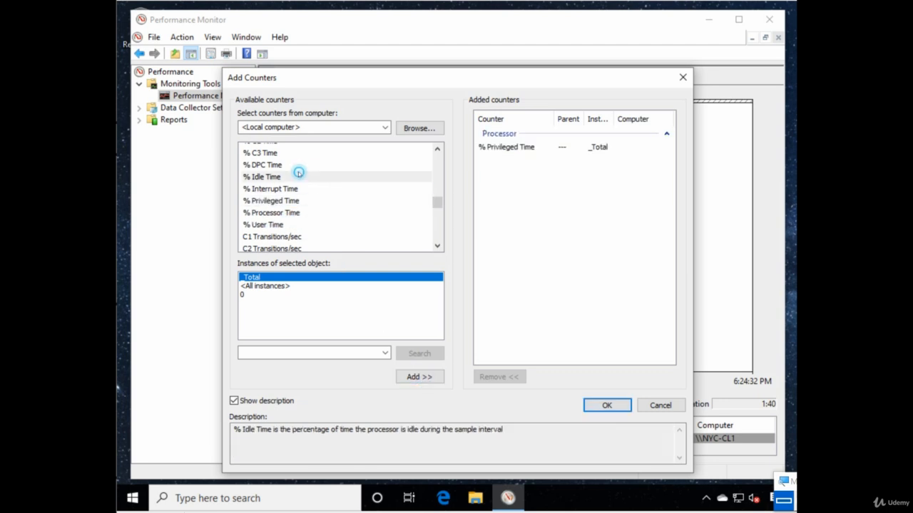
{"action": "left_click", "coordinate": [321, 212]}
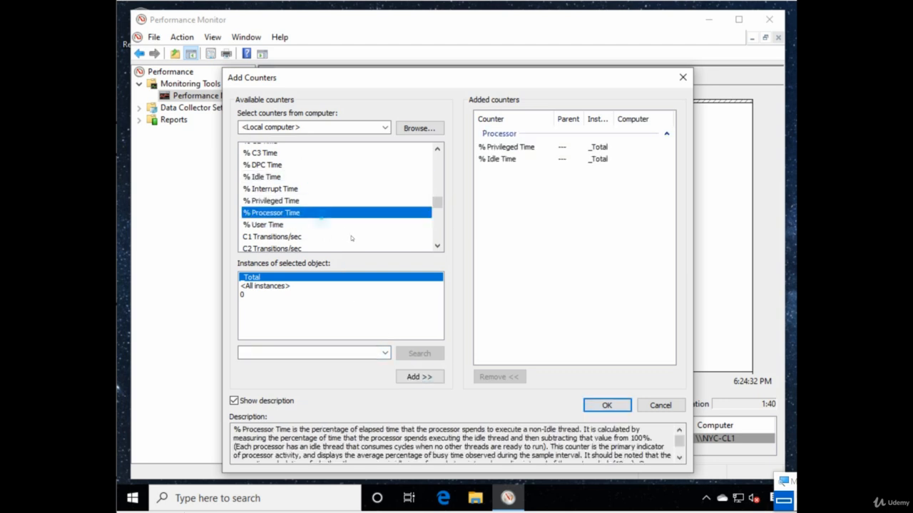
{"action": "left_click", "coordinate": [419, 377]}
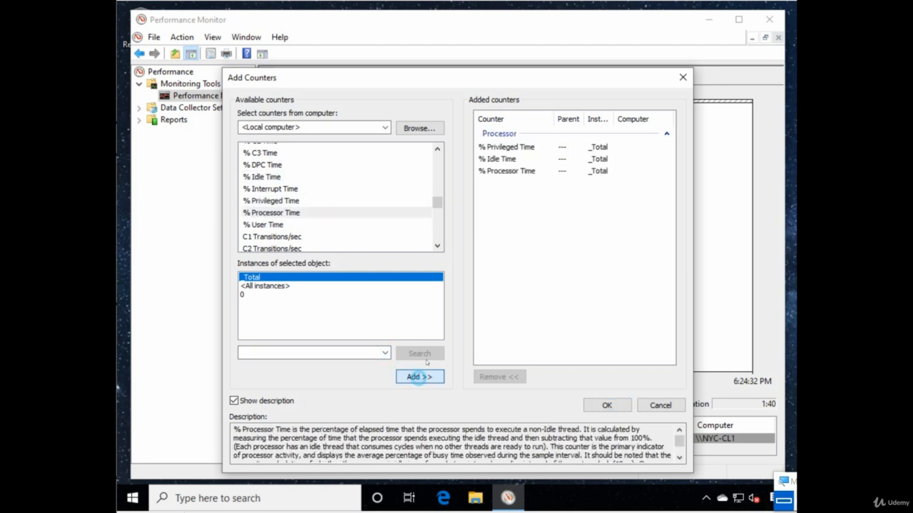
{"action": "left_click", "coordinate": [604, 405]}
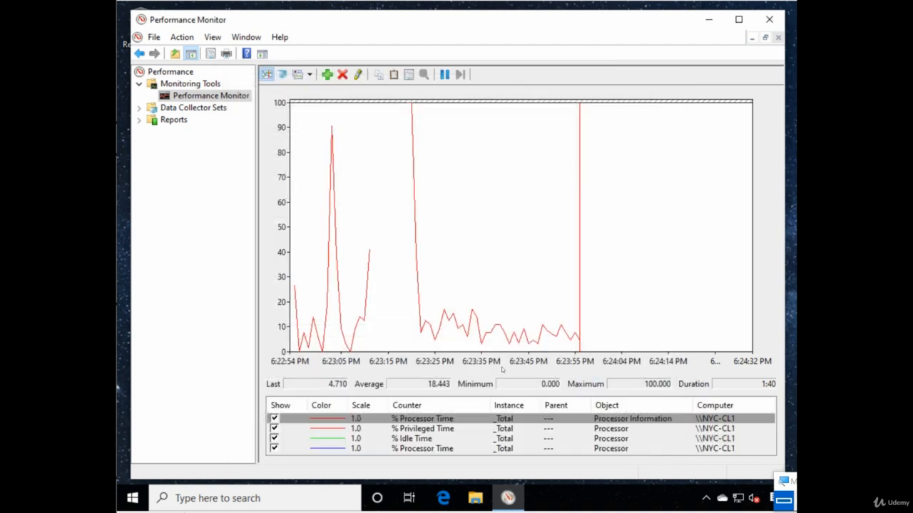
- Select each counter in the graph's legend in turn, from the Processor % Processor Time up to the Processor Information one, to view its statistics
{"action": "left_click", "coordinate": [343, 449]}
{"action": "left_click", "coordinate": [345, 440]}
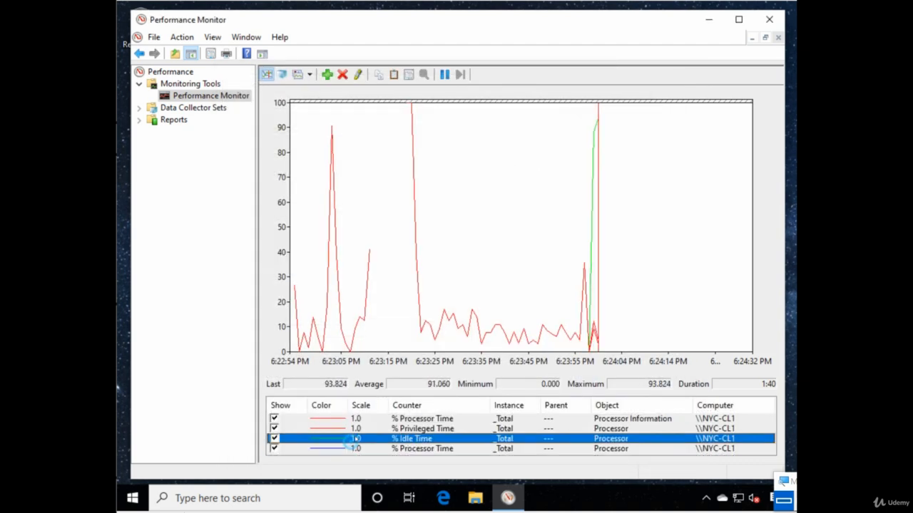
{"action": "left_click", "coordinate": [356, 428]}
{"action": "left_click", "coordinate": [359, 420]}
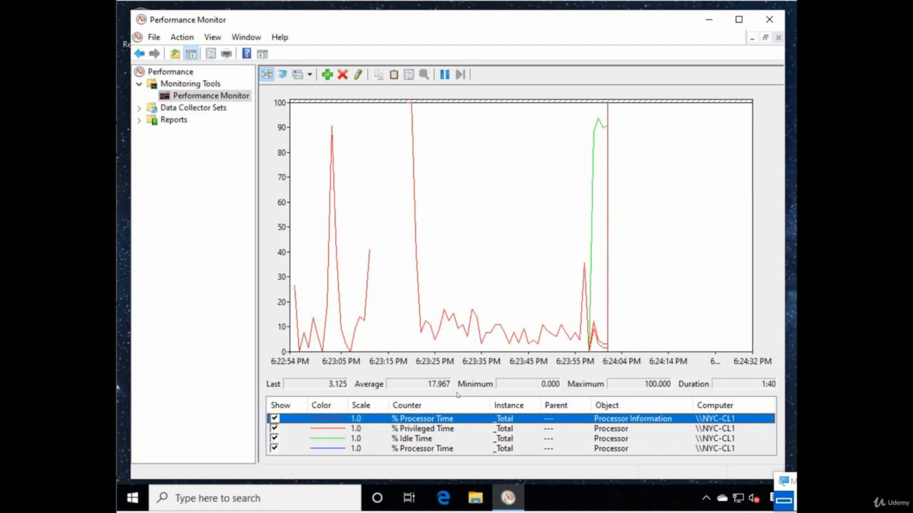